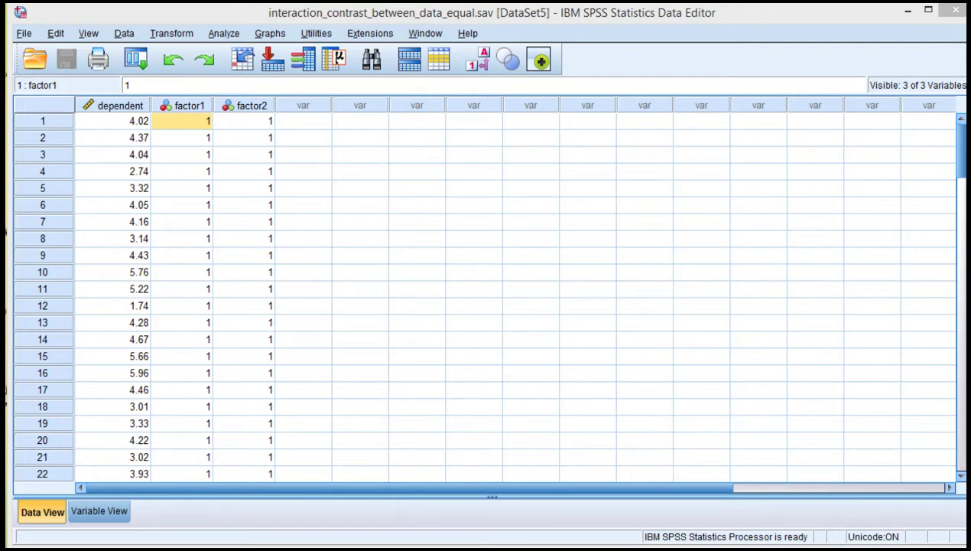
Check row 1's factor1 and factor2 values and scan the dependent column down to the last case.
left_click(300, 122)
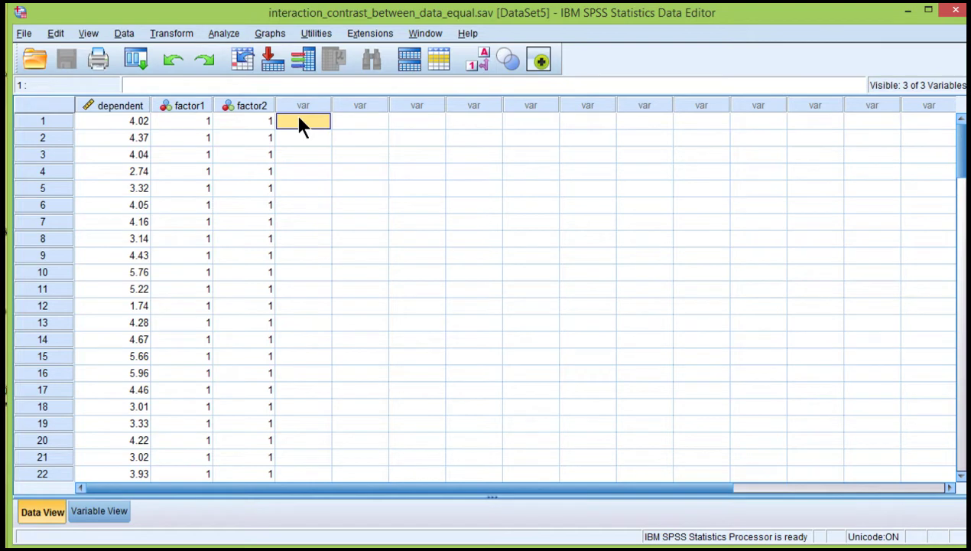
key("Left")
key("Left")
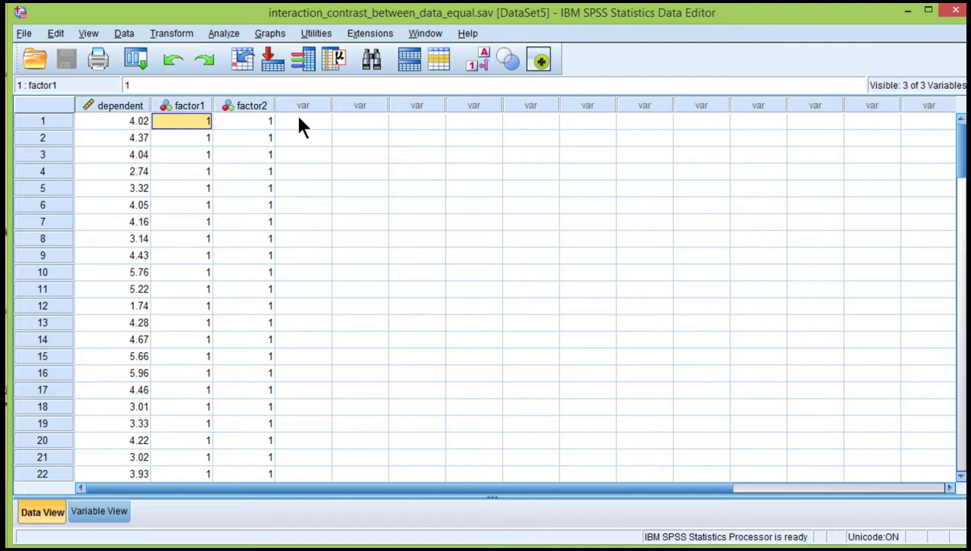
left_click(242, 122)
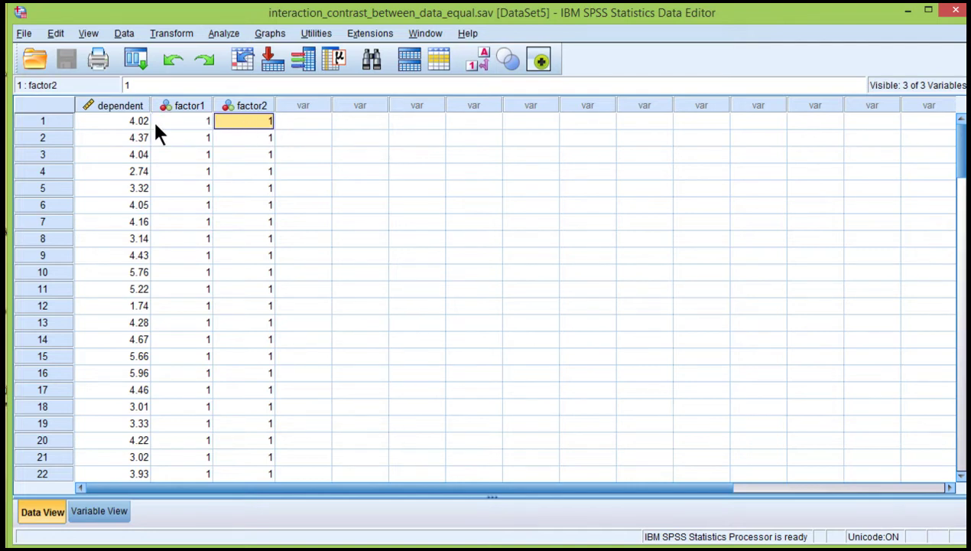
left_click(121, 105)
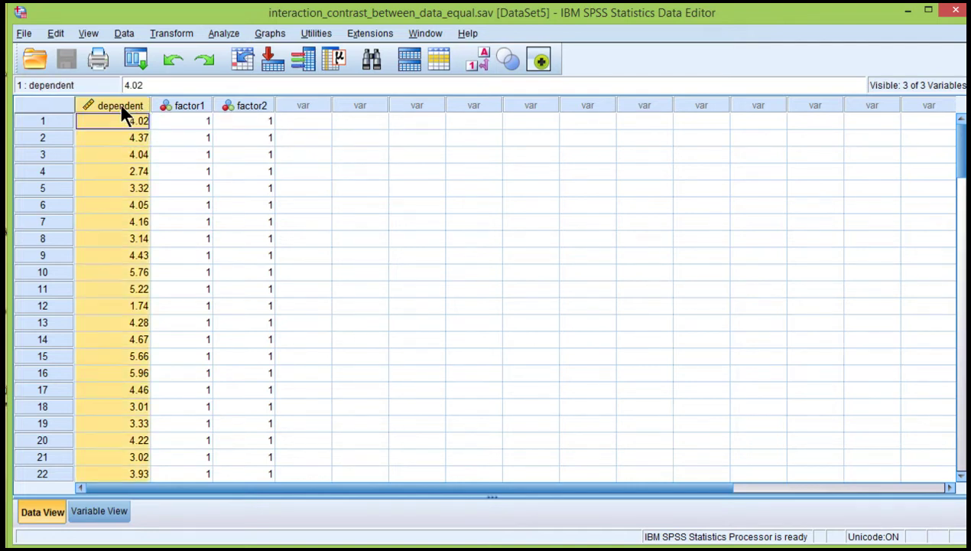
left_click(178, 137)
scroll(130, 250, "down", 4)
scroll(129, 245, "up", 4)
scroll(128, 243, "down", 3)
scroll(128, 243, "down", 20)
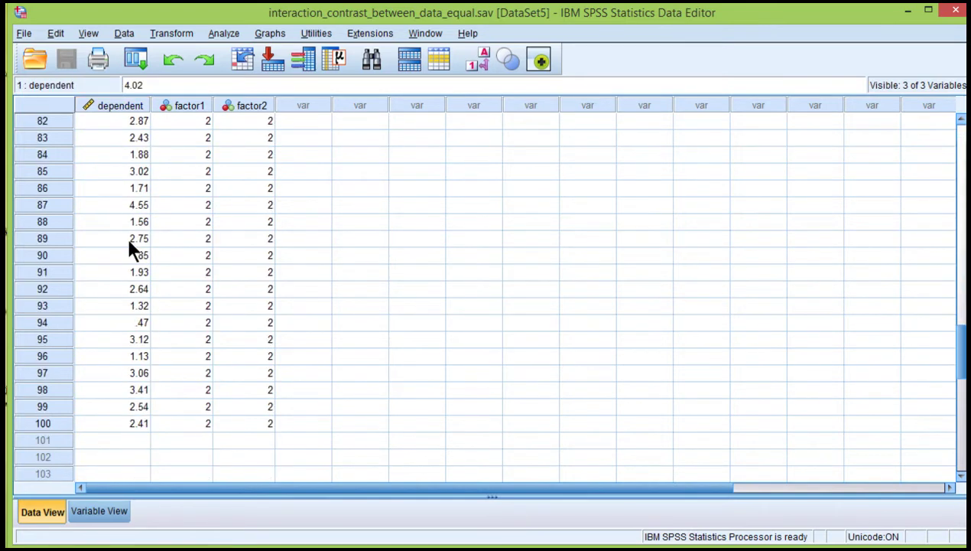
left_click(126, 221)
scroll(189, 233, "up", 13)
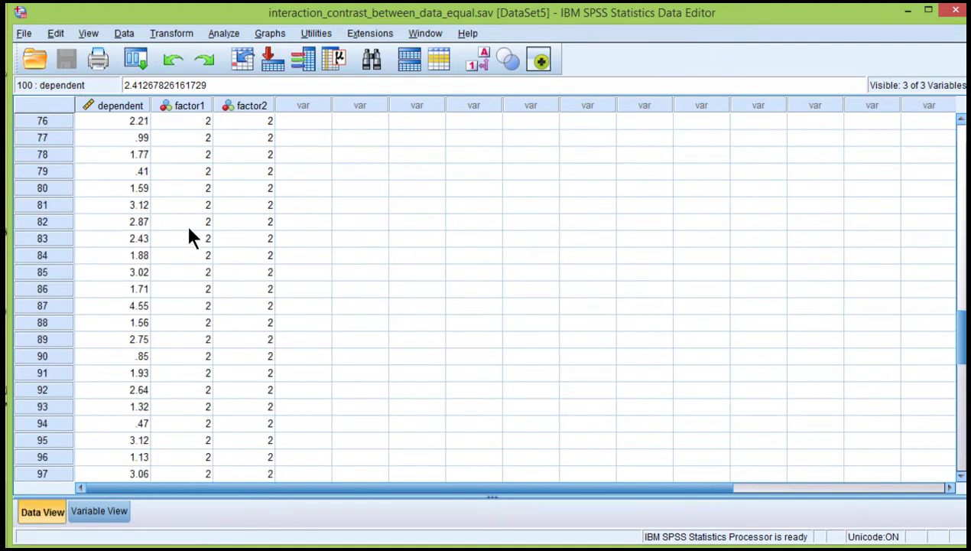
scroll(189, 230, "up", 18)
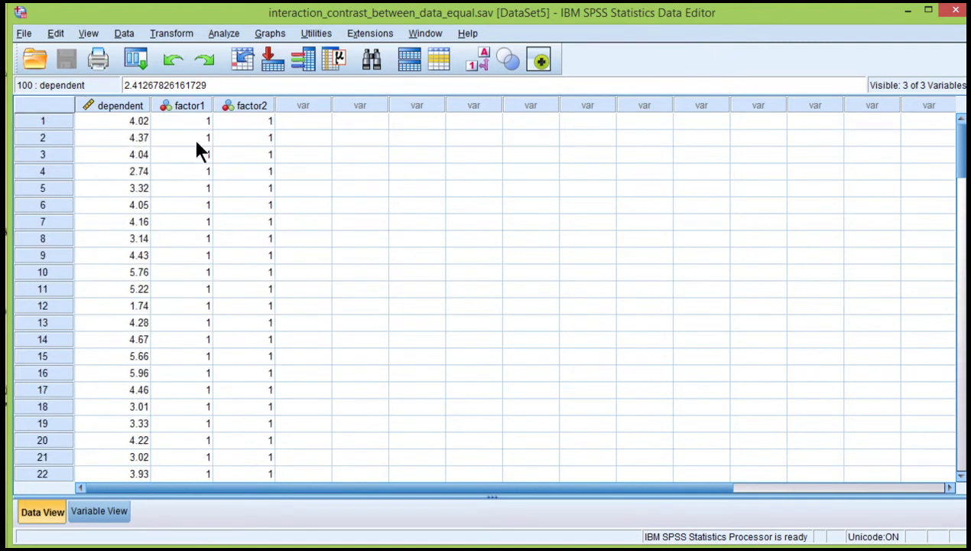
Scan the factor1 codes down the data, checking rows 10 and 32.
left_click(183, 104)
left_click(261, 106)
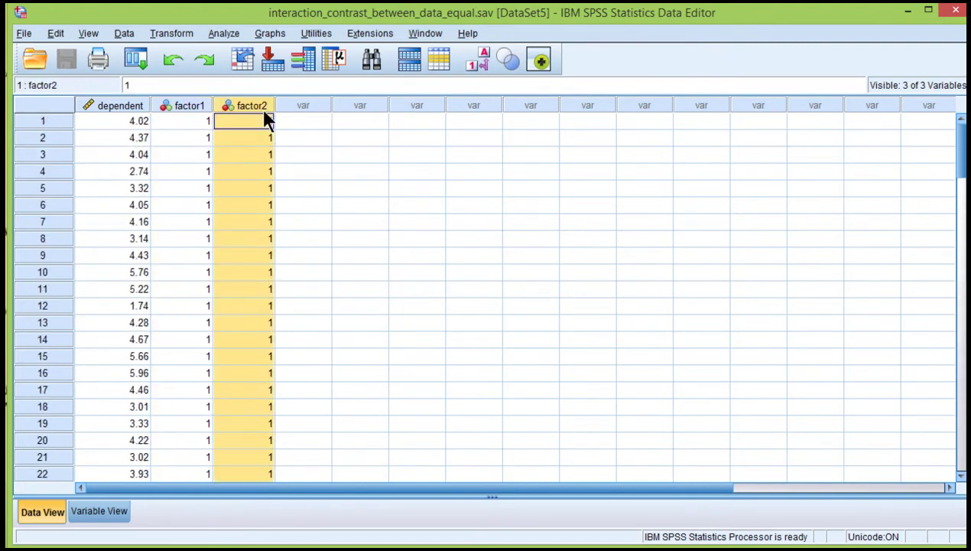
left_click(203, 127)
scroll(189, 260, "down", 8)
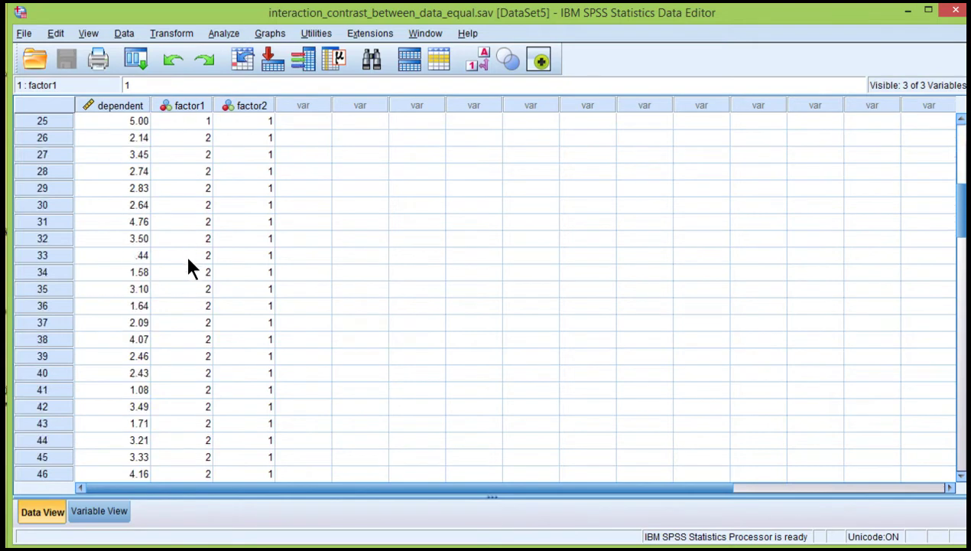
scroll(189, 263, "down", 8)
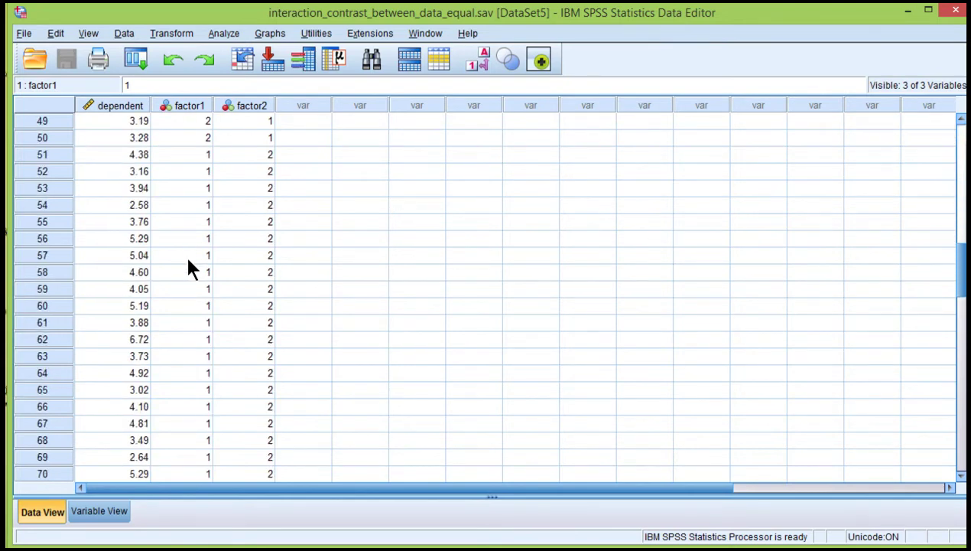
scroll(188, 265, "up", 14)
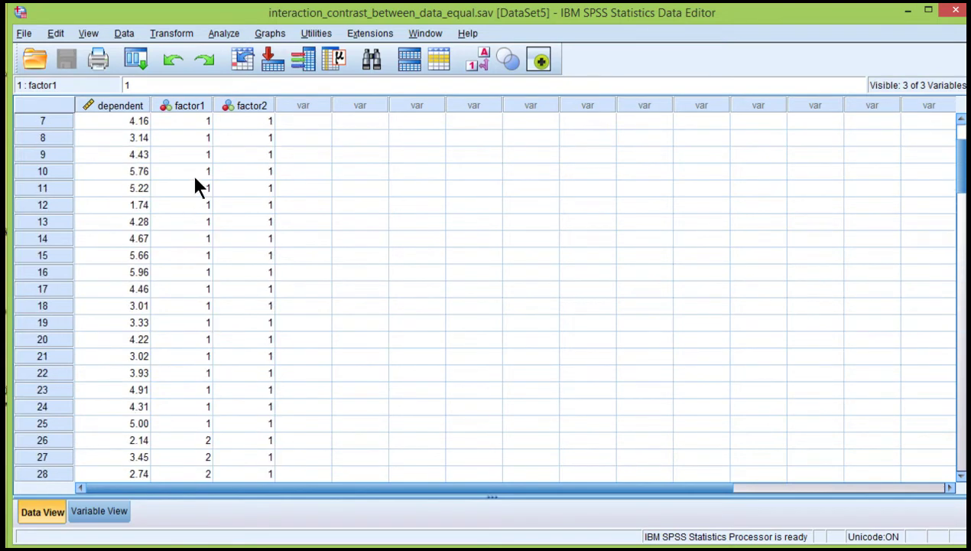
left_click(195, 178)
scroll(192, 191, "down", 6)
left_click(201, 237)
scroll(202, 245, "down", 6)
scroll(203, 249, "down", 13)
scroll(203, 250, "up", 7)
scroll(202, 254, "up", 18)
Scan the factor2 codes across the cases, checking rows 5 and 7.
left_click(263, 123)
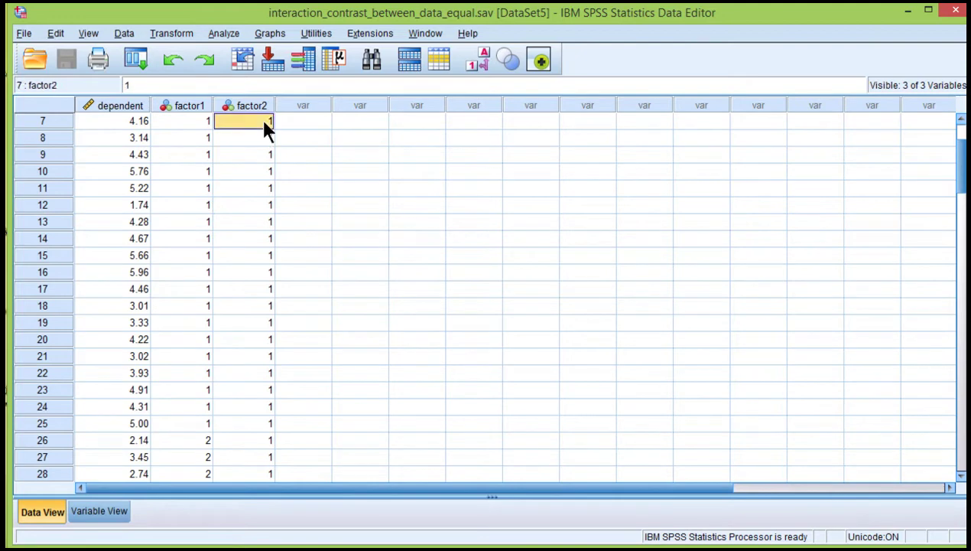
scroll(250, 196, "down", 2)
scroll(250, 197, "up", 4)
left_click(250, 194)
scroll(257, 230, "down", 5)
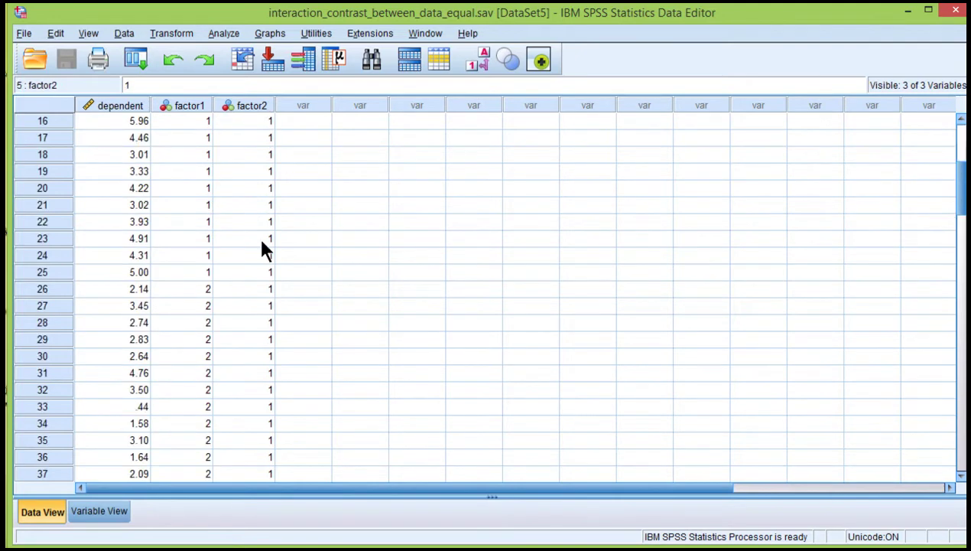
scroll(260, 243, "down", 18)
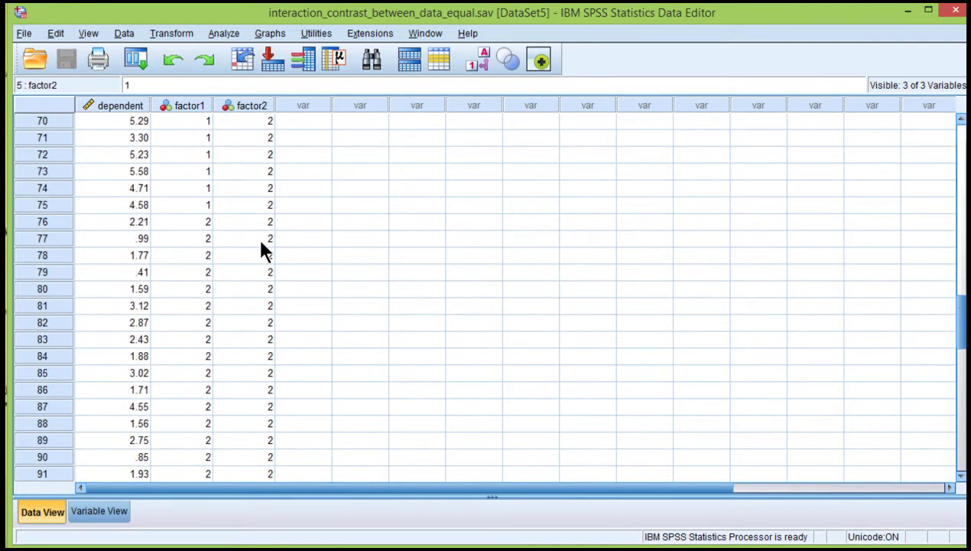
scroll(261, 244, "down", 4)
scroll(261, 245, "up", 20)
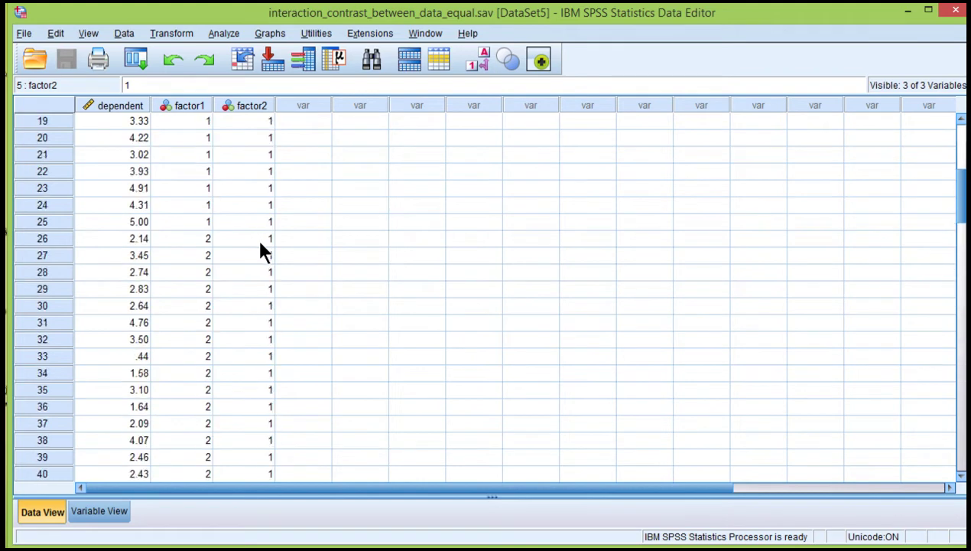
scroll(260, 249, "up", 6)
Start a Univariate GLM with dependent as the dependent variable and factor1, factor2 as fixed factors.
left_click(223, 33)
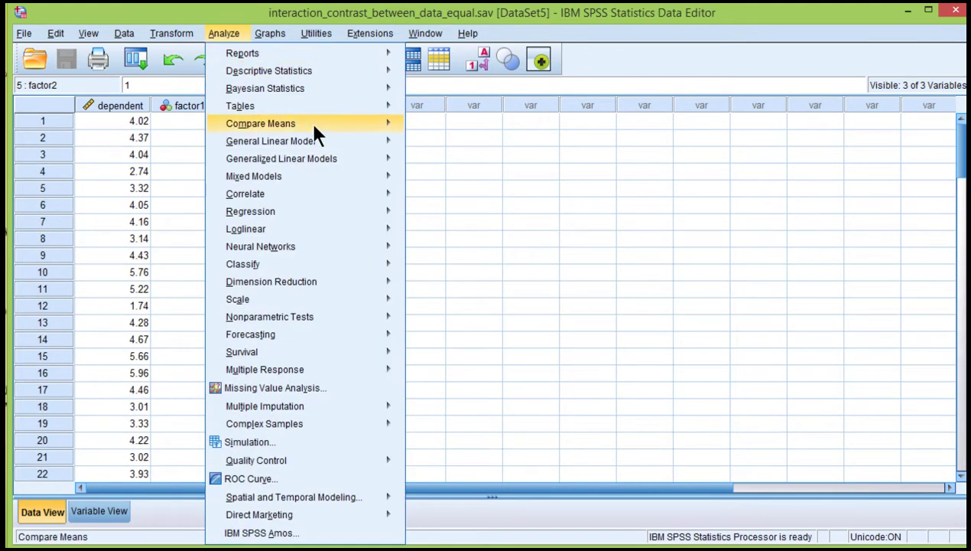
mouse_move(322, 145)
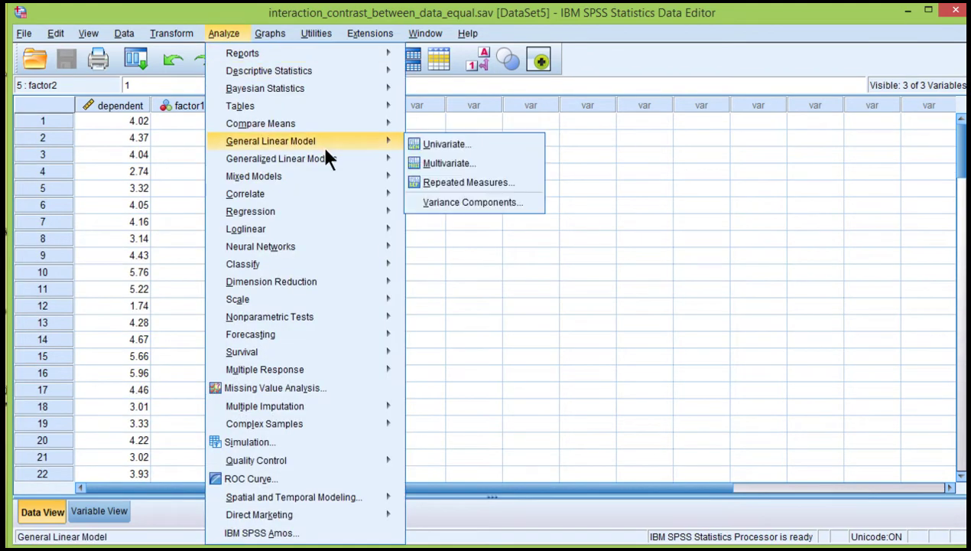
left_click(416, 144)
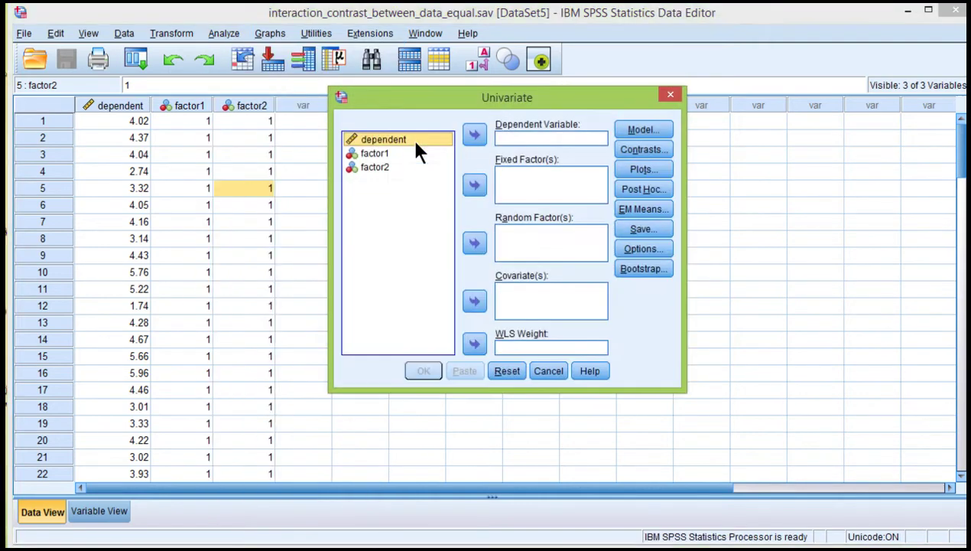
left_click(471, 136)
left_click(374, 140)
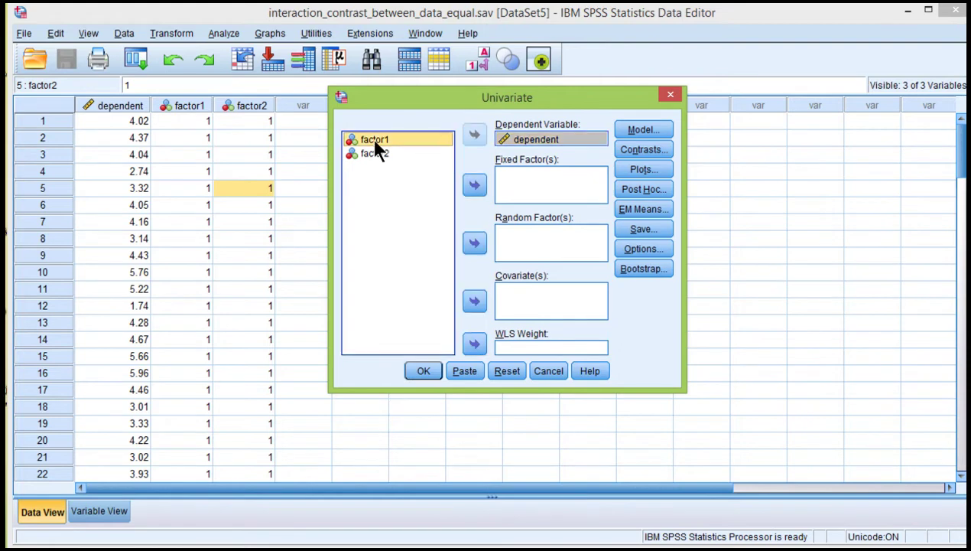
left_click(377, 154, "shift")
left_click(474, 184)
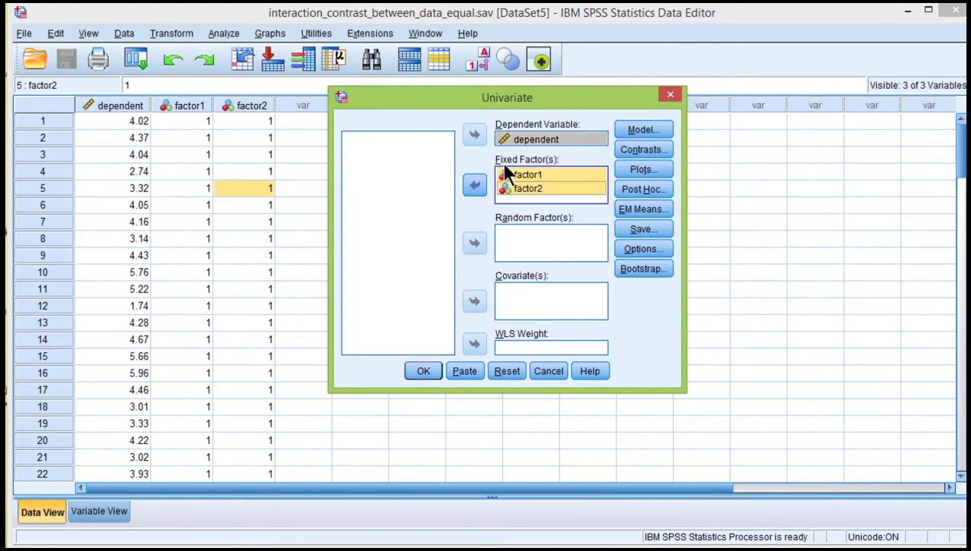
Add a factor1*factor2 profile plot with factor1 on the horizontal axis and separate factor2 lines.
left_click(637, 170)
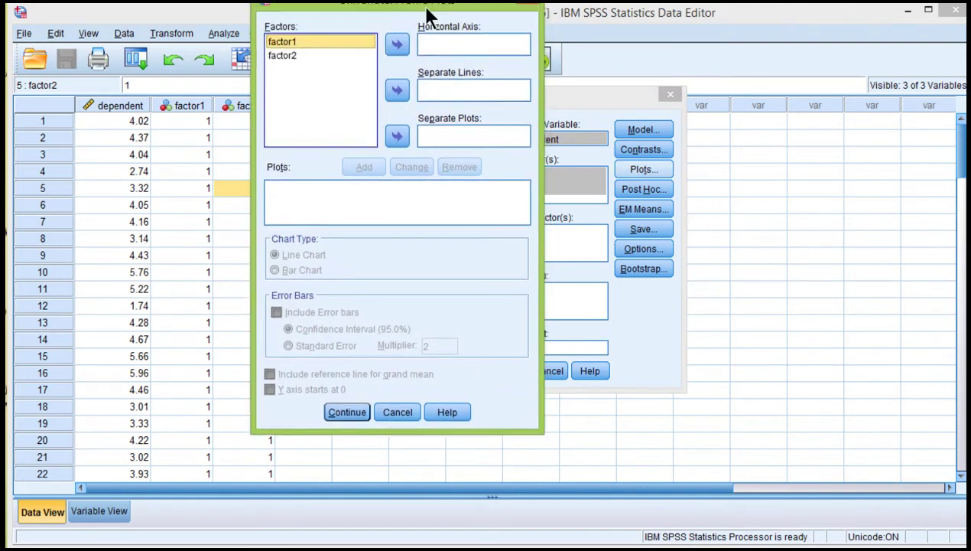
left_click_drag(426, 9, 423, 32)
left_click(394, 68)
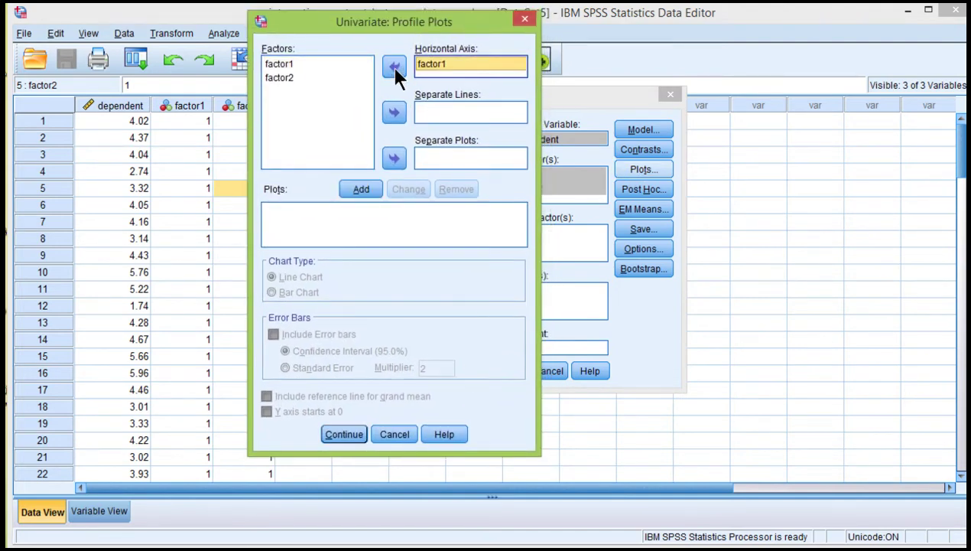
left_click(292, 77)
left_click(395, 113)
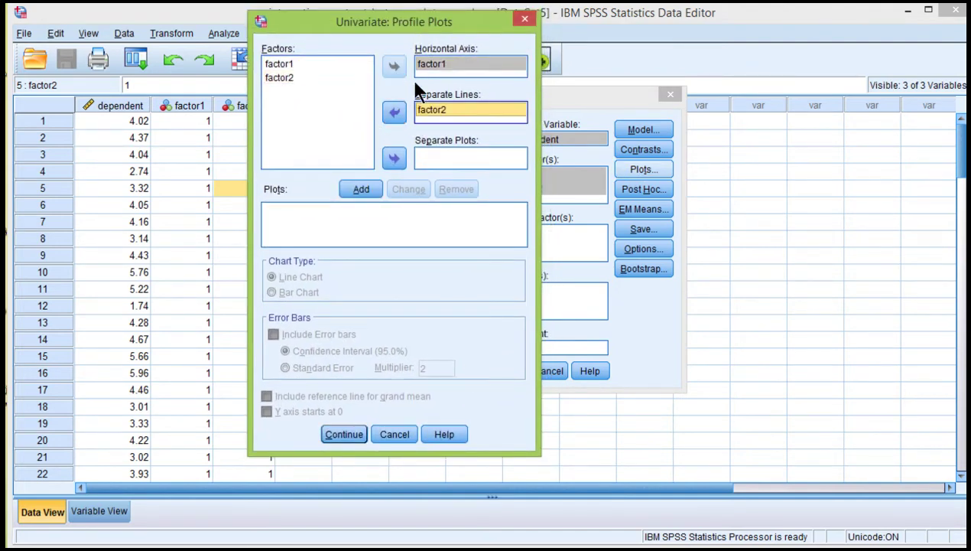
left_click(362, 191)
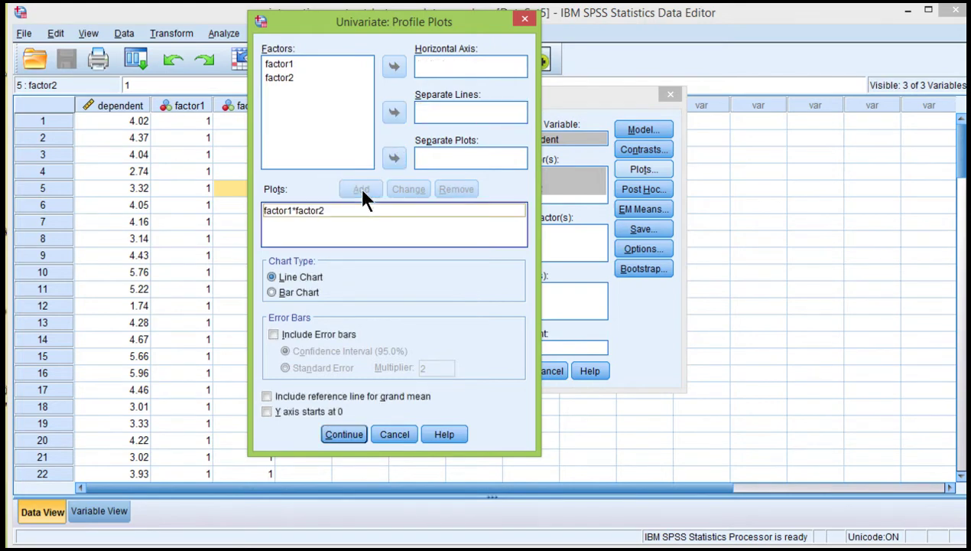
left_click(344, 434)
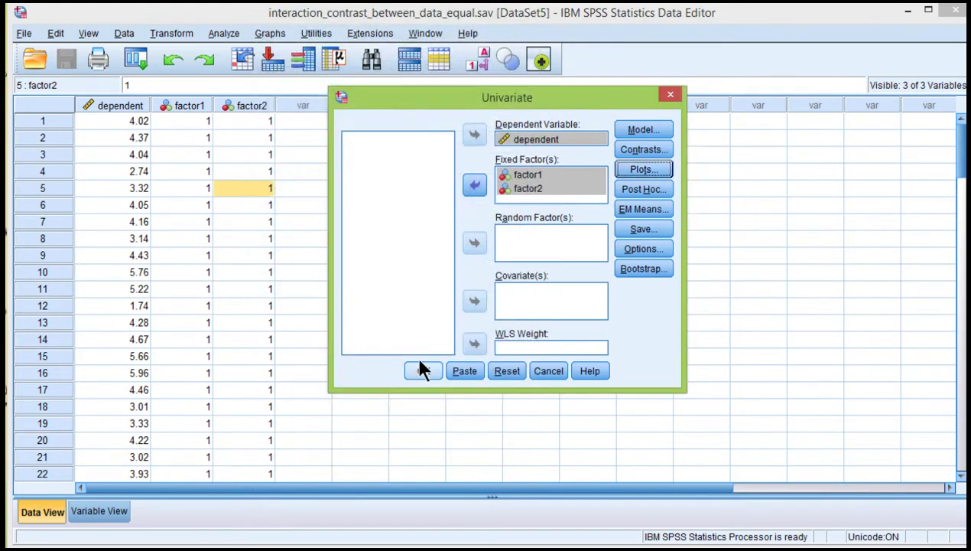
Request descriptive statistics and estimates of effect size in Options.
left_click(642, 249)
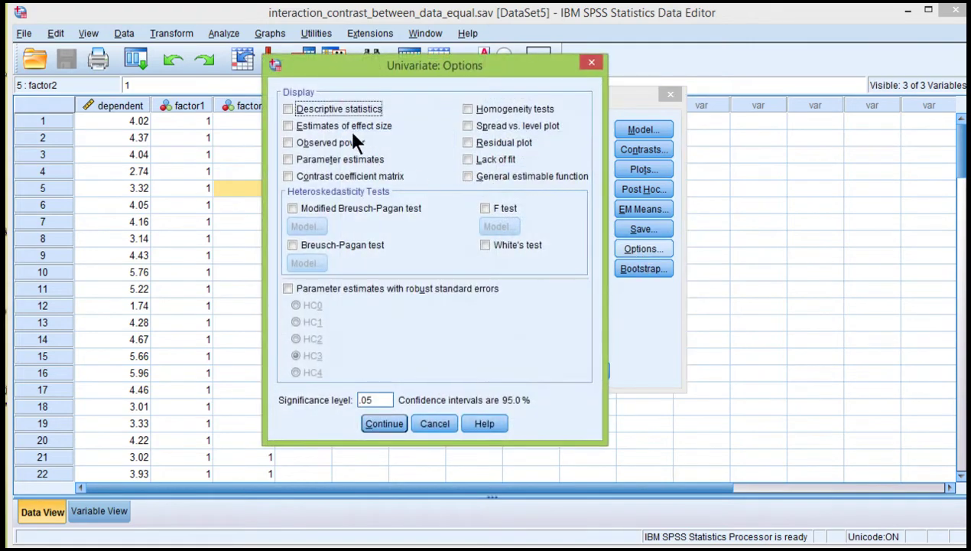
left_click(346, 125)
left_click(340, 109)
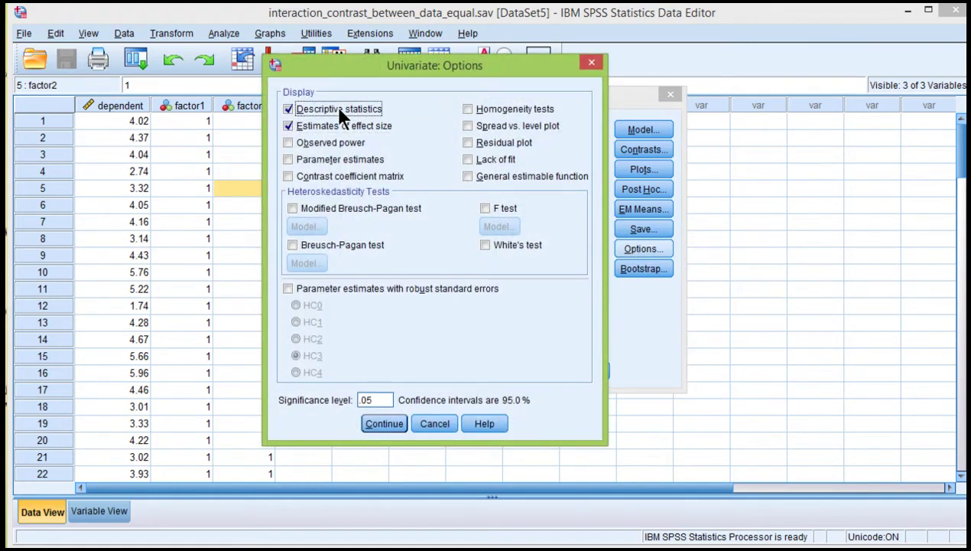
left_click(396, 423)
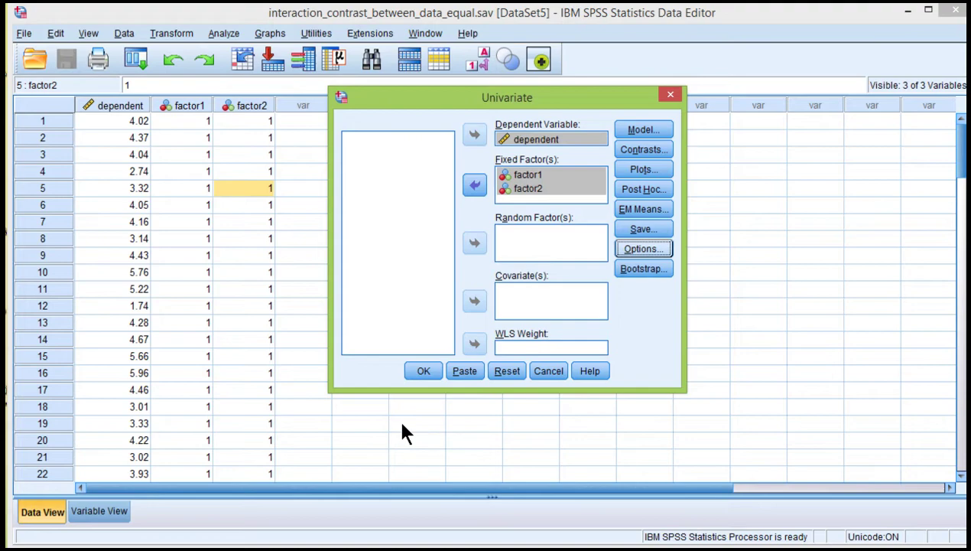
Run the two-way ANOVA and scroll to the Tests of Between-Subjects Effects.
left_click(419, 366)
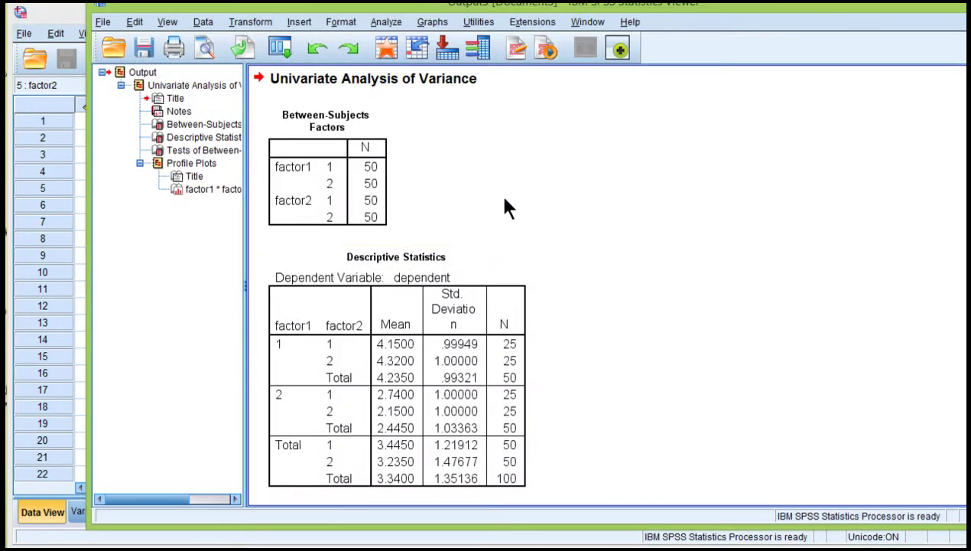
scroll(582, 314, "down", 3)
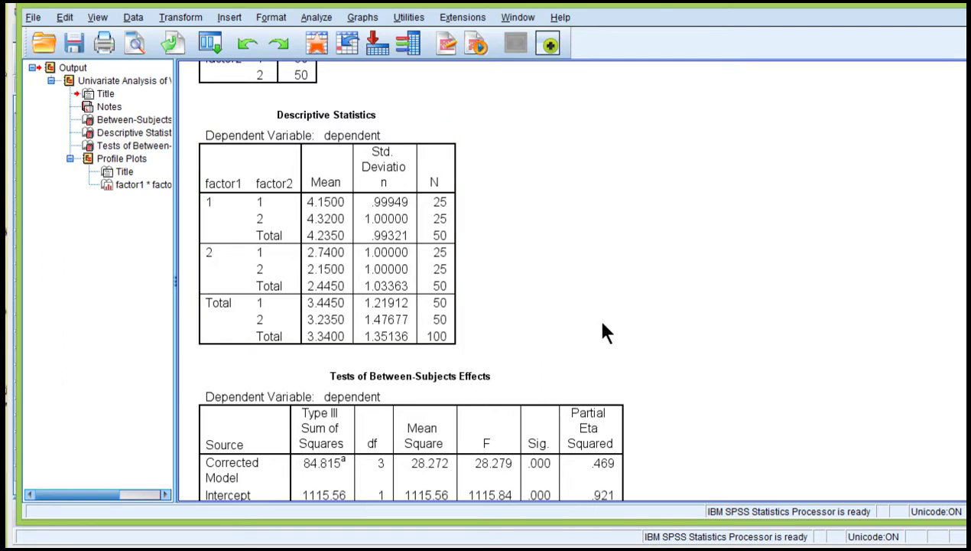
scroll(605, 332, "down", 5)
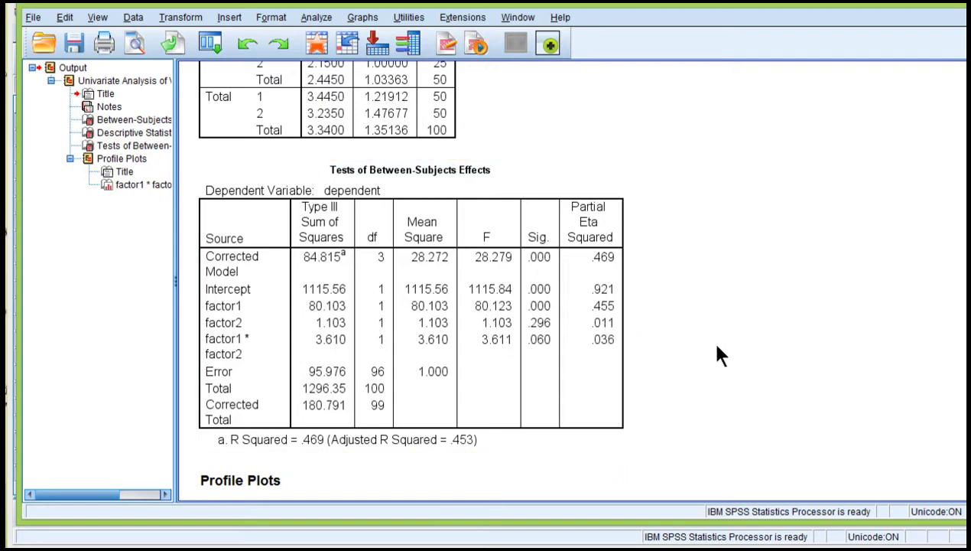
Widen the effects table's Source column so labels like Corrected Model fit on one line.
left_click(376, 259)
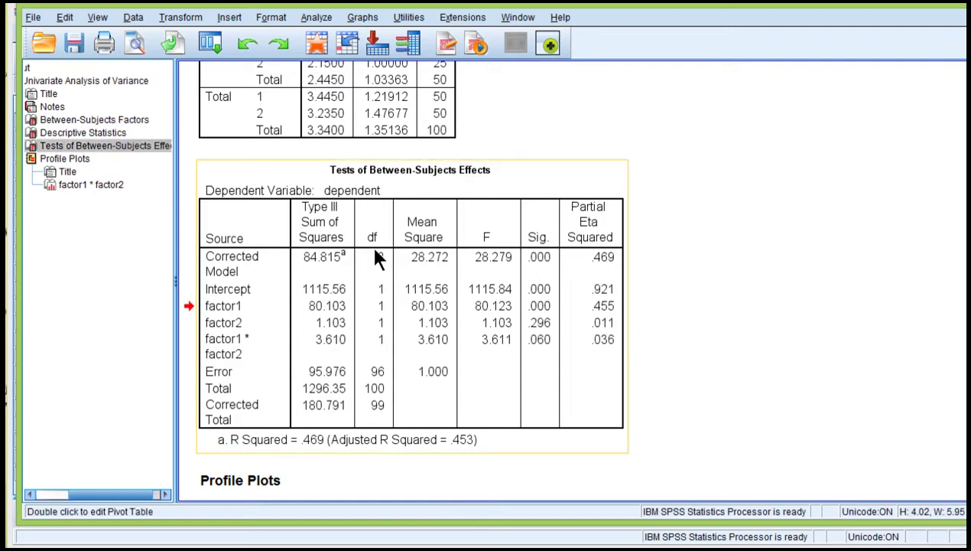
double_click(319, 230)
left_click_drag(291, 219, 306, 217)
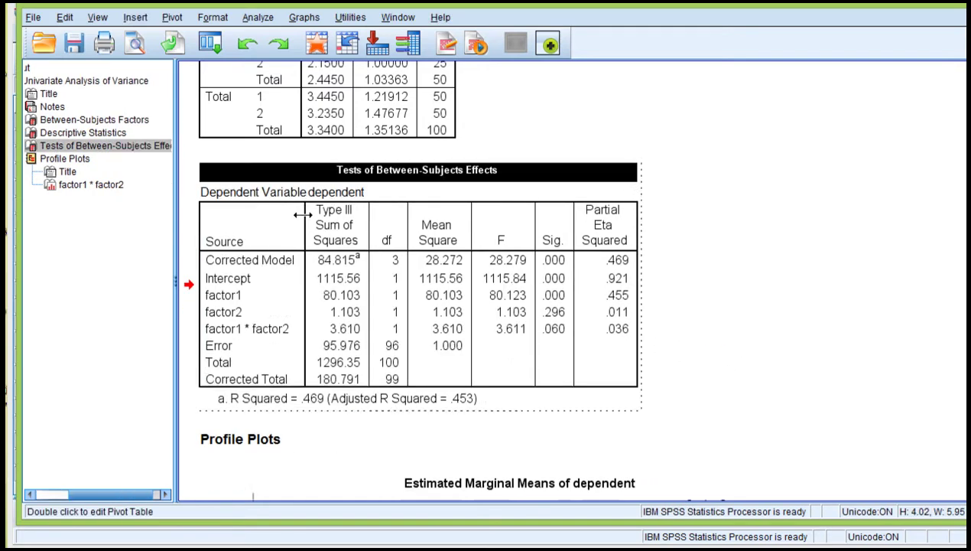
left_click(698, 301)
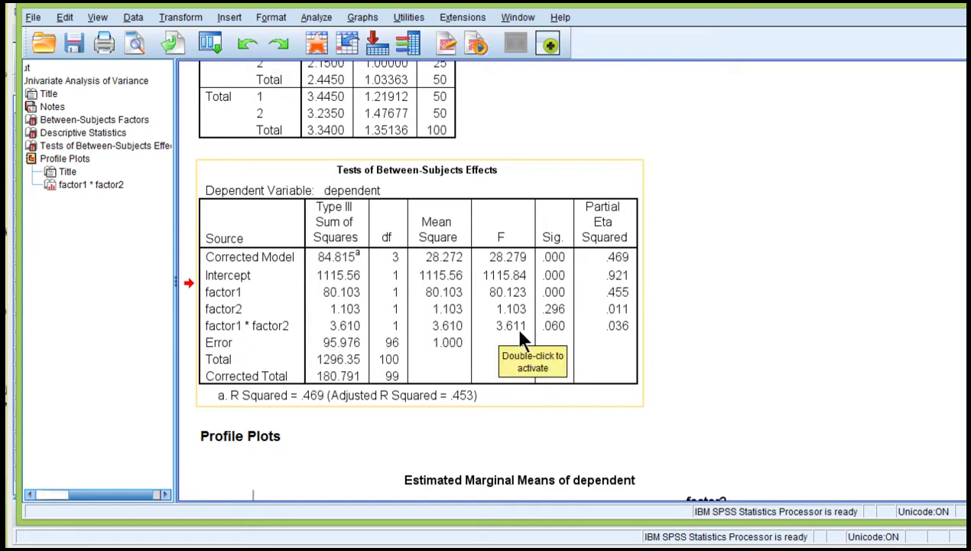
Compare the between-subjects effects with the factor1*factor2 profile plot showing crossing factor2 lines.
scroll(752, 365, "down", 5)
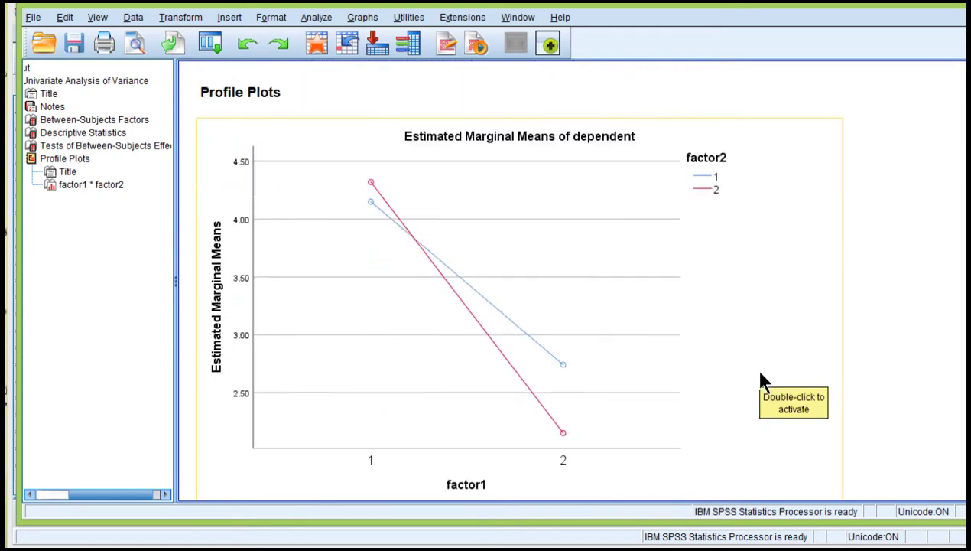
left_click(713, 353)
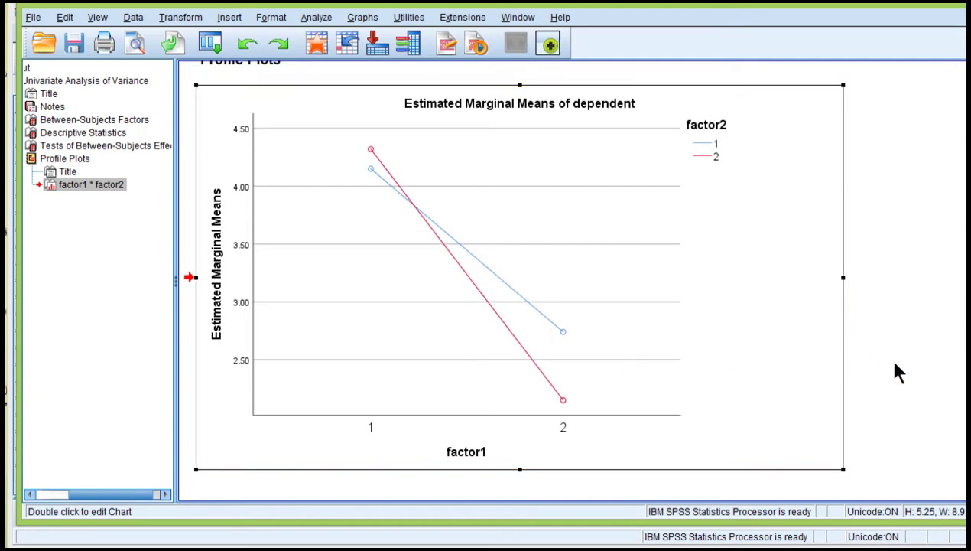
scroll(891, 367, "up", 5)
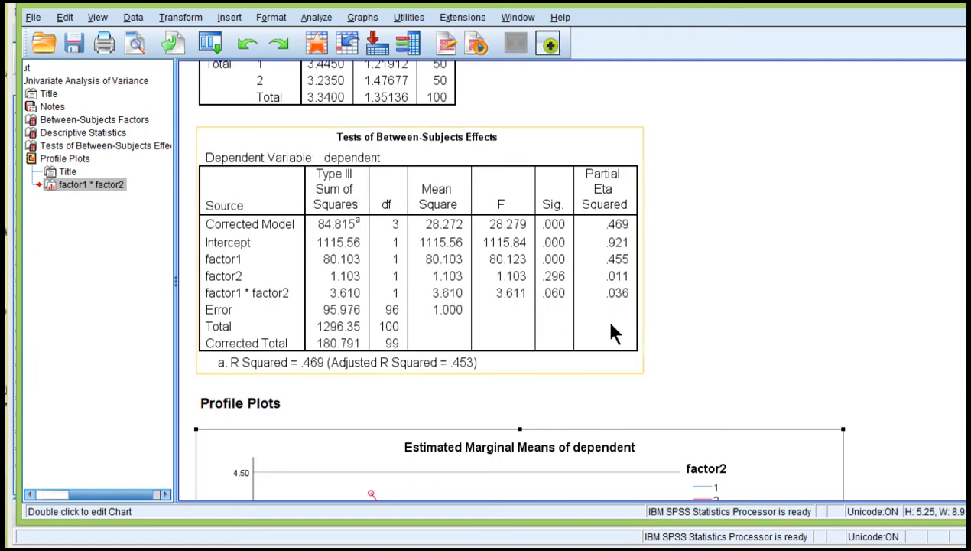
scroll(561, 313, "down", 3)
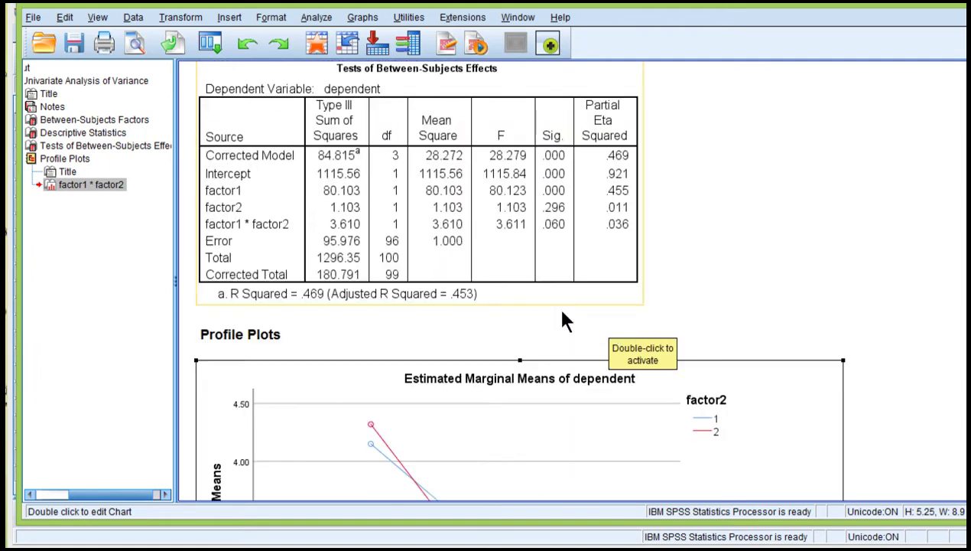
scroll(556, 243, "down", 3)
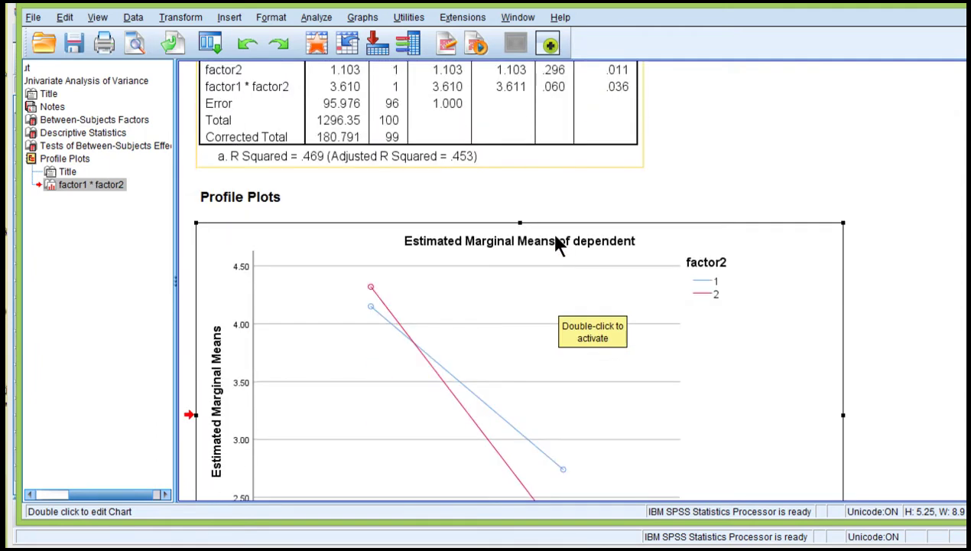
scroll(556, 241, "up", 6)
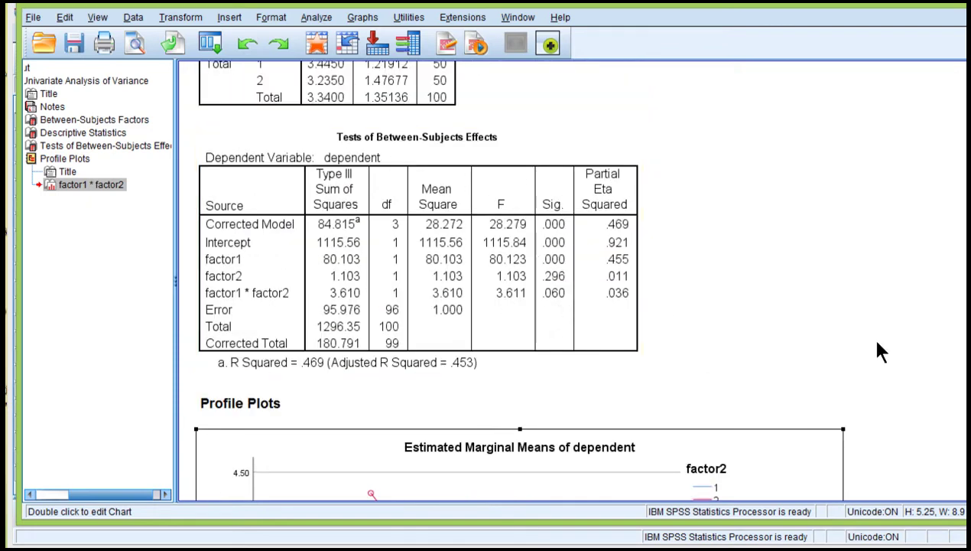
scroll(879, 344, "down", 7)
scroll(879, 344, "up", 5)
scroll(879, 344, "down", 1)
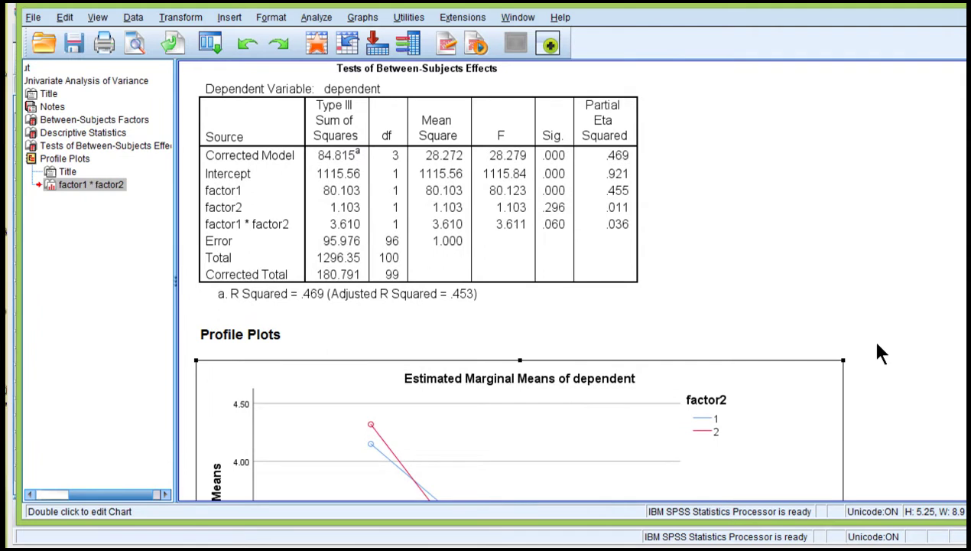
scroll(877, 346, "down", 9)
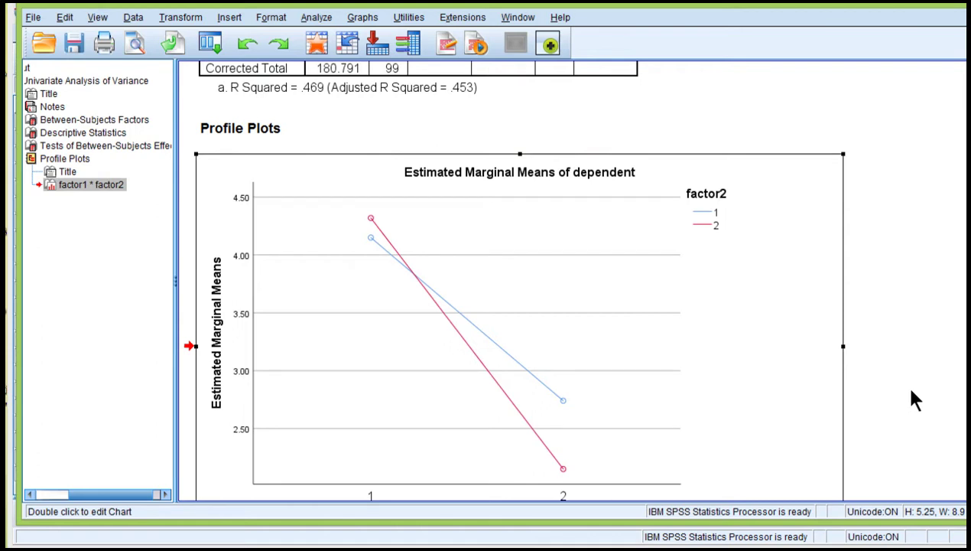
scroll(916, 397, "down", 3)
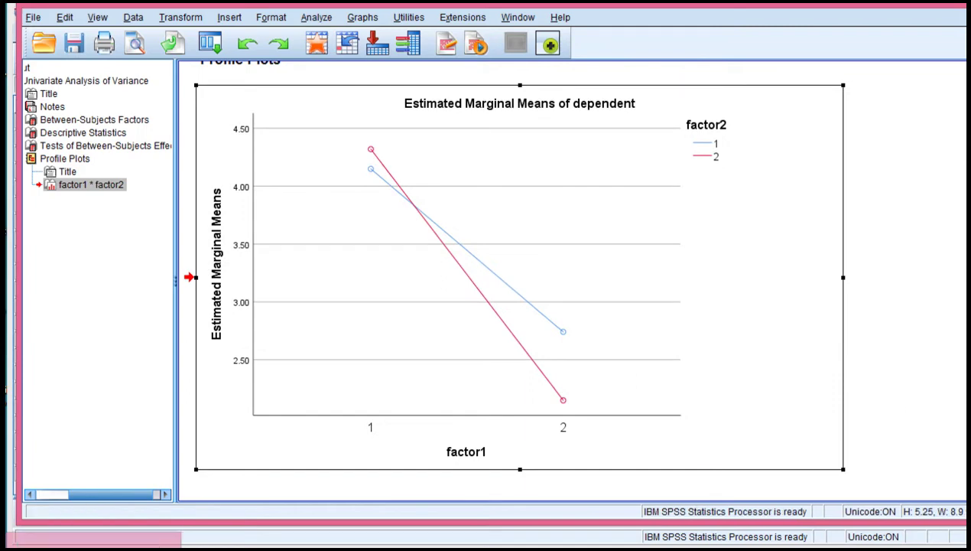
In the contrast-analysis article PDF, zoom in on Figure 1's 2×2 means and contrast weights.
left_click(72, 540)
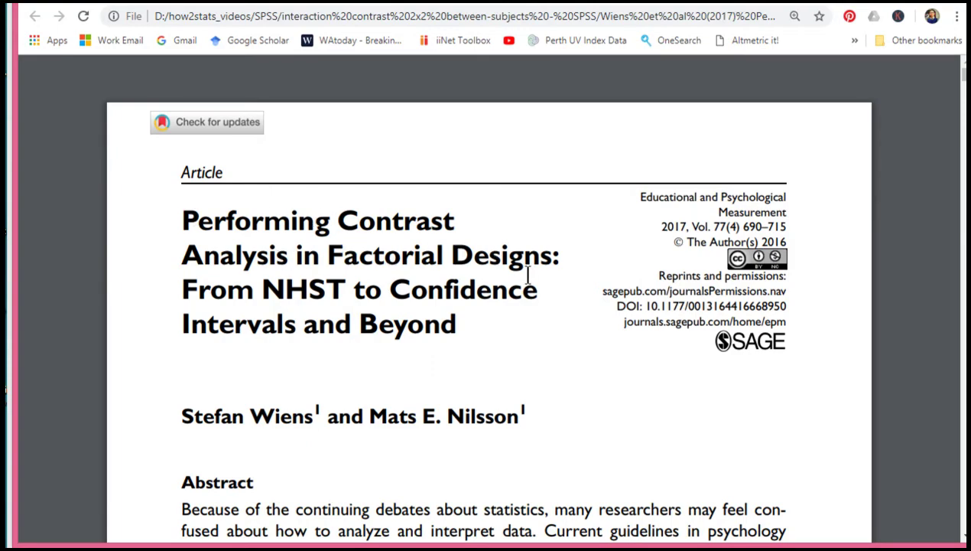
scroll(612, 344, "down", 15)
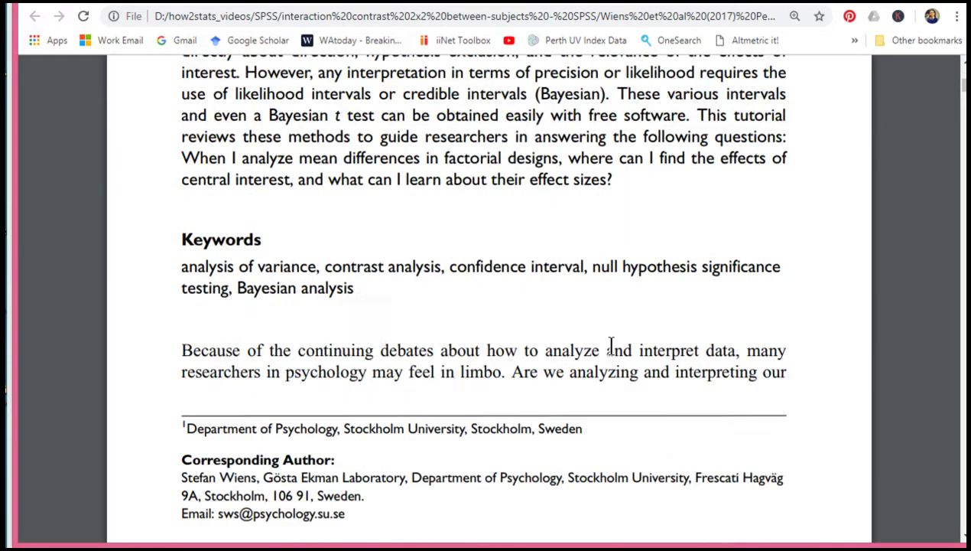
scroll(612, 344, "down", 15)
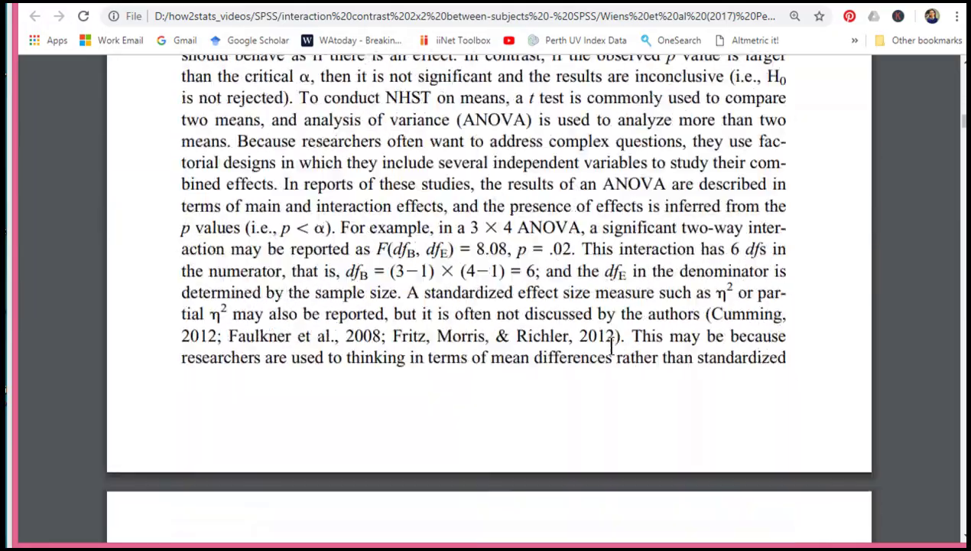
scroll(612, 344, "down", 15)
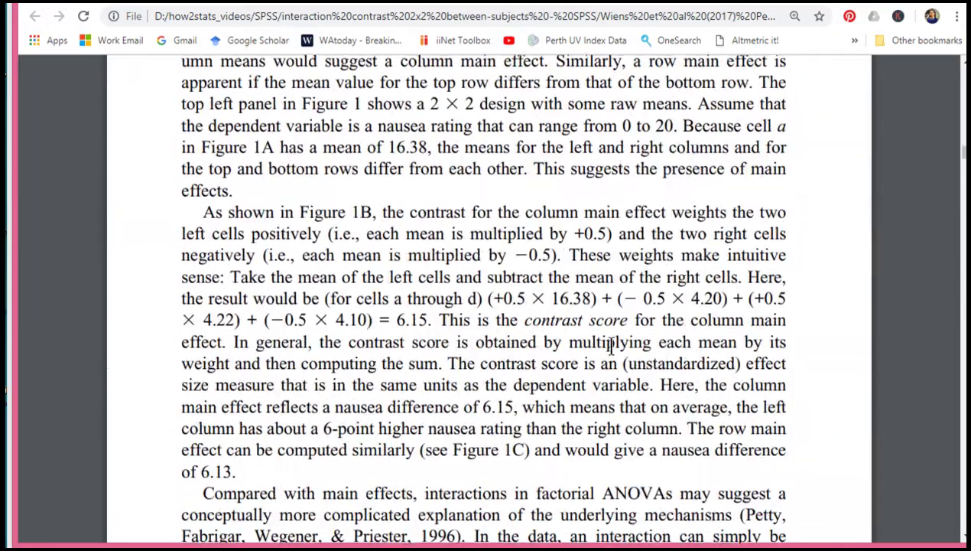
scroll(612, 344, "up", 3)
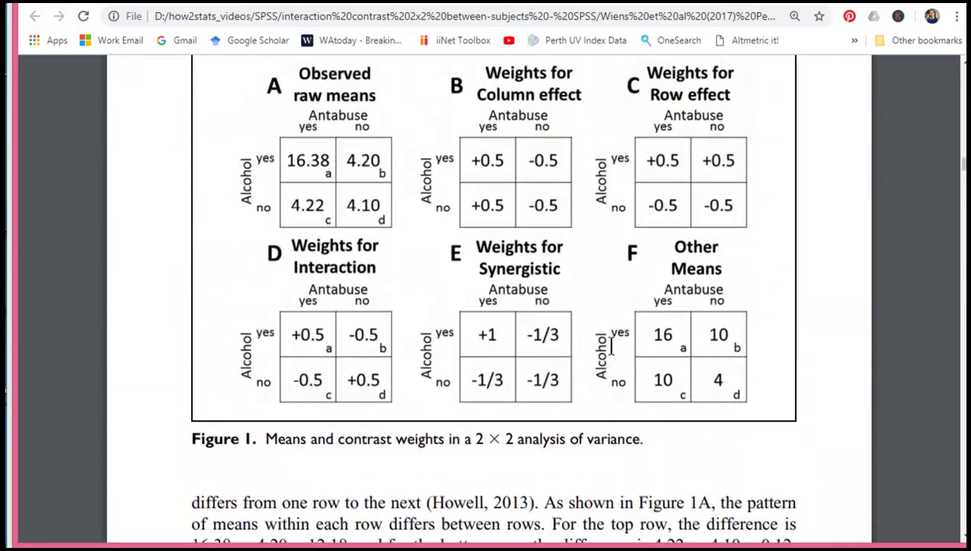
scroll(611, 348, "up", 2)
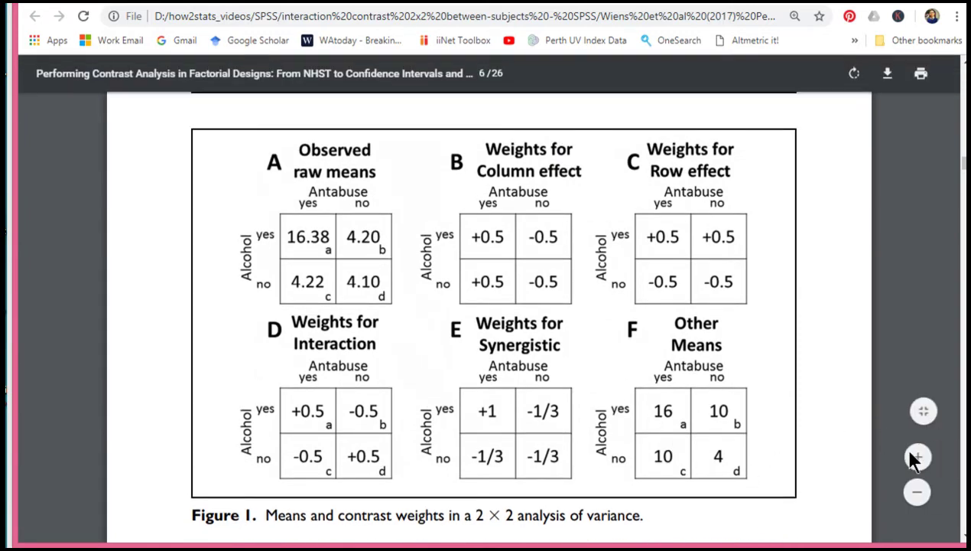
left_click(916, 457)
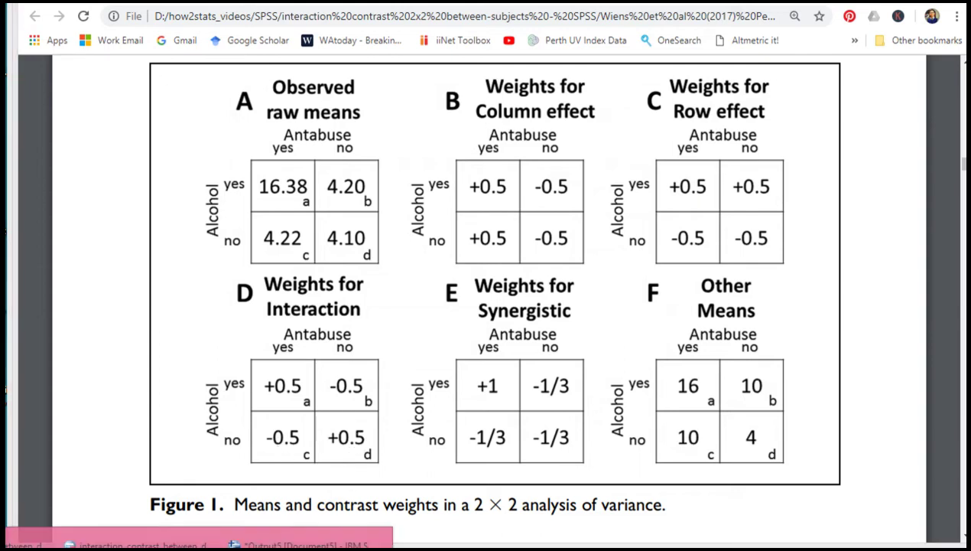
left_click(302, 543)
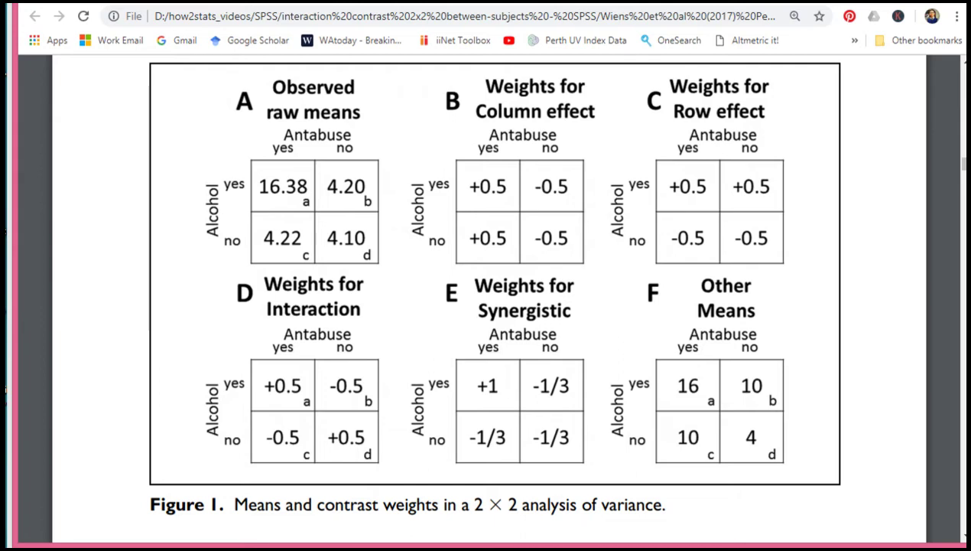
Glance at the Contrast Analysis book on Google Books, then return to the SPSS data.
left_click(574, 3)
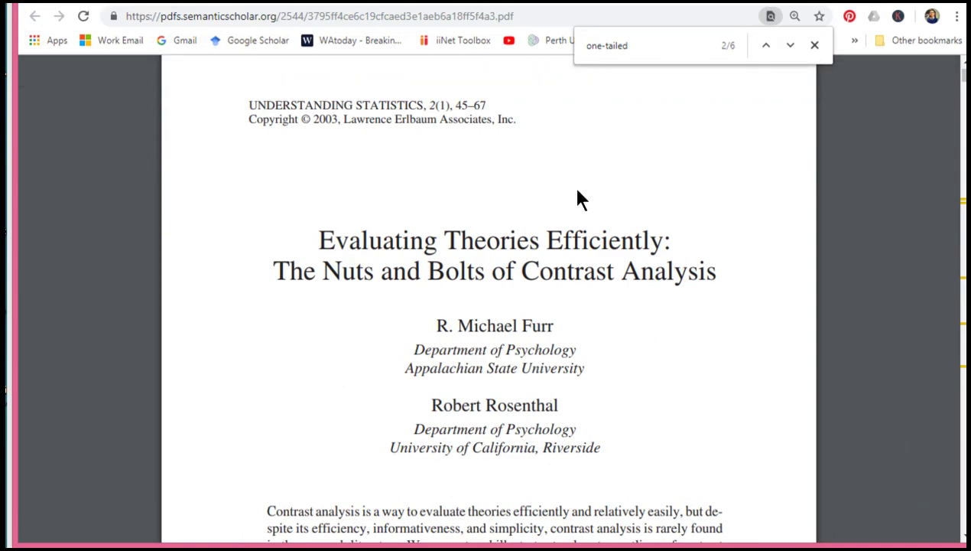
key("ctrl+Tab")
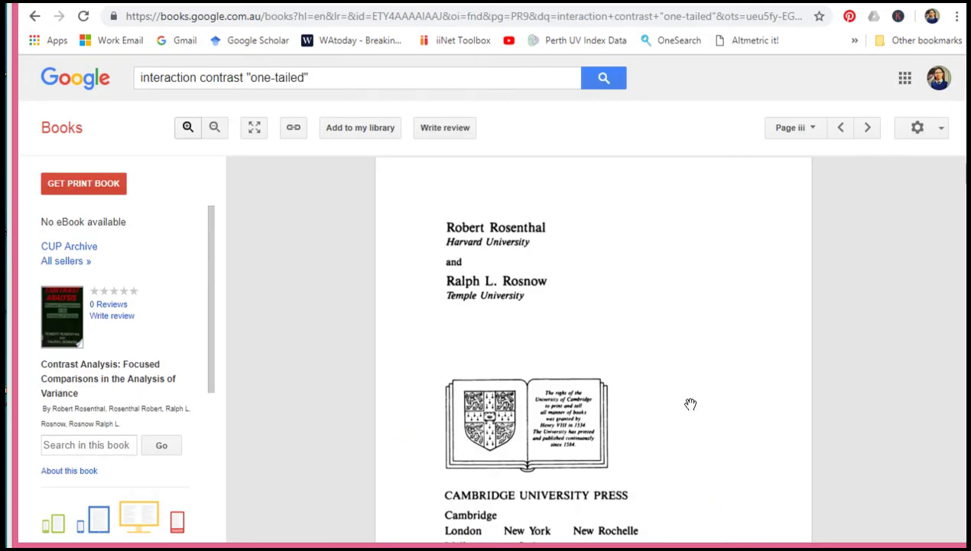
scroll(687, 407, "down", 1)
scroll(686, 406, "up", 1)
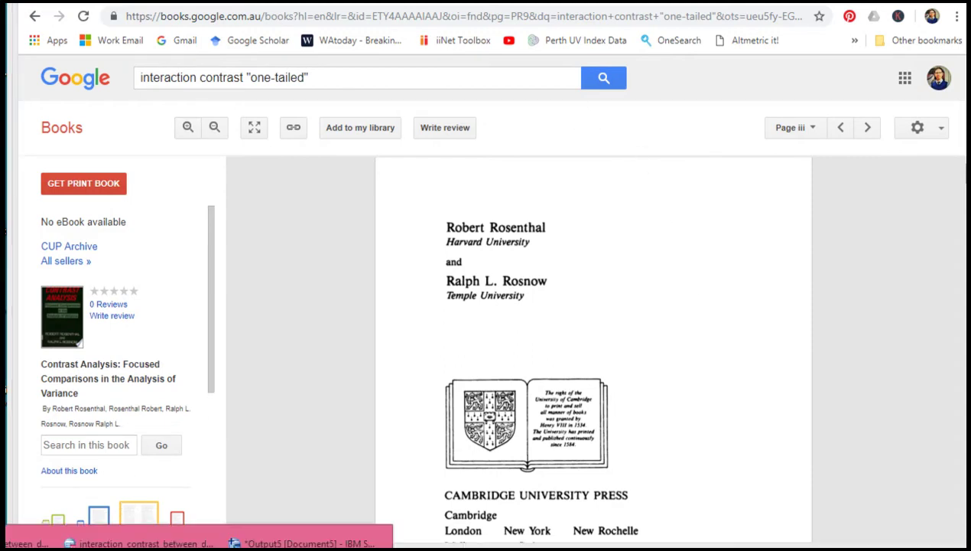
left_click(31, 543)
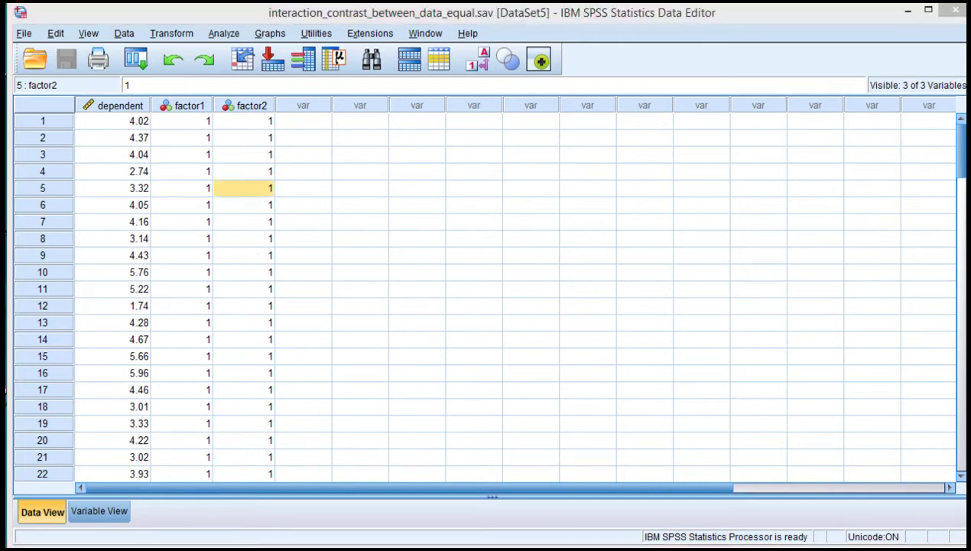
left_click(145, 543)
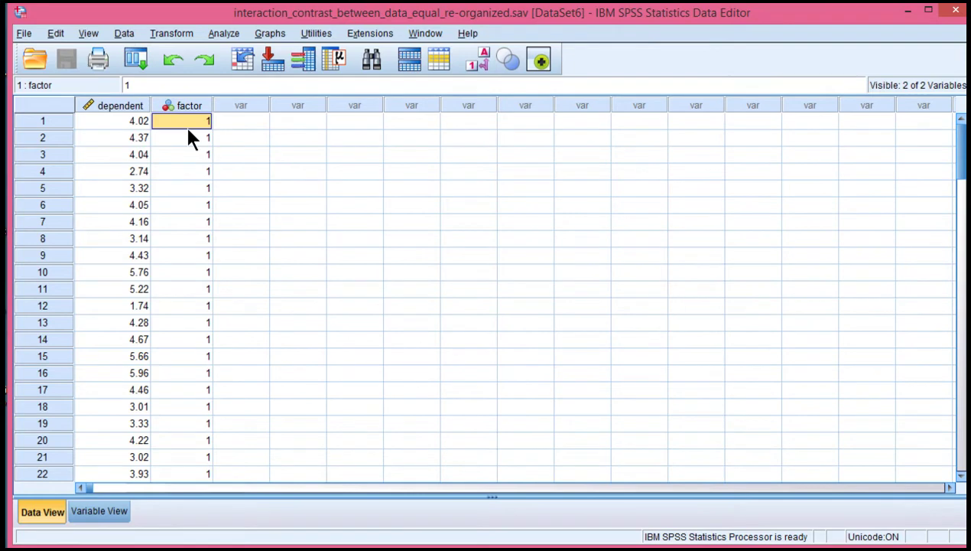
left_click(130, 122)
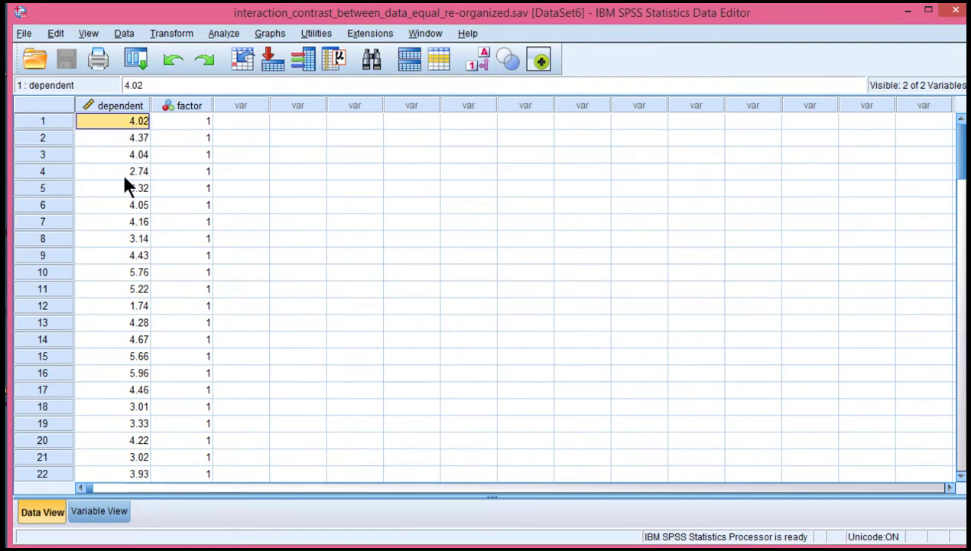
scroll(115, 241, "down", 15)
scroll(117, 255, "down", 7)
scroll(116, 255, "up", 20)
left_click(203, 124)
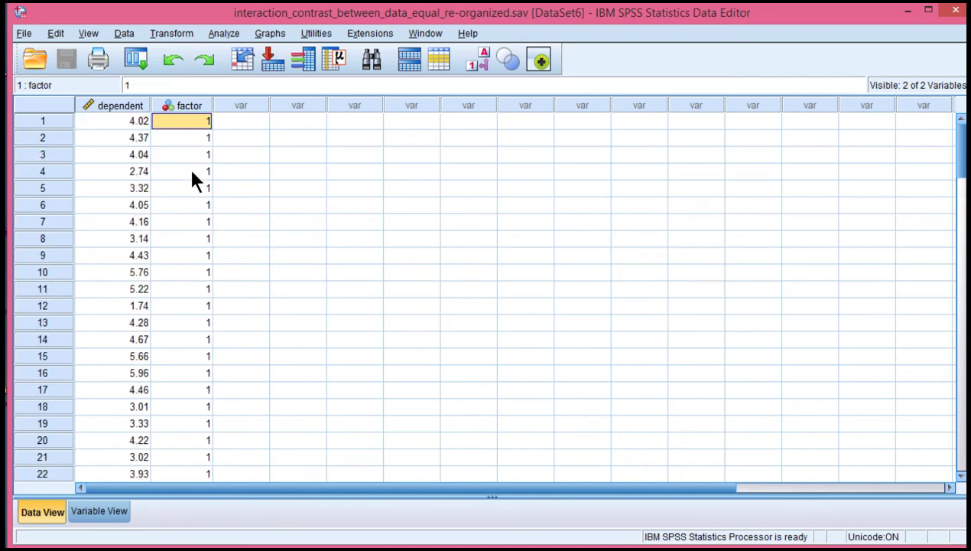
scroll(191, 177, "down", 1)
scroll(191, 178, "up", 1)
left_click(201, 138)
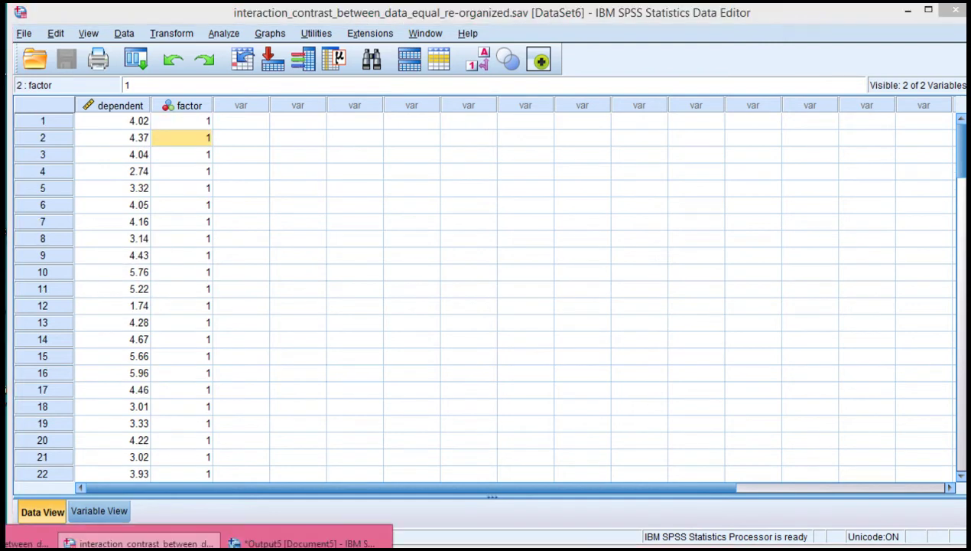
left_click(200, 538)
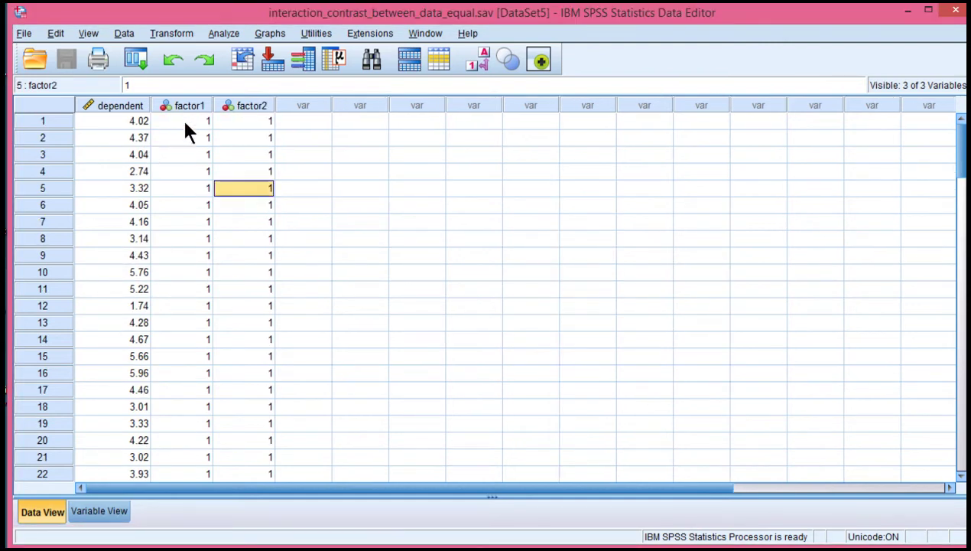
left_click_drag(188, 124, 257, 395)
key("alt+Tab")
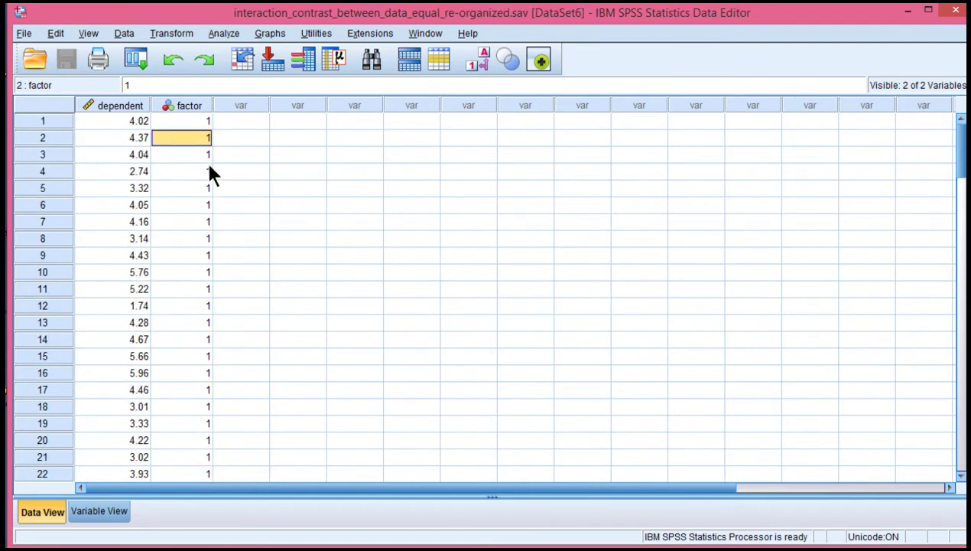
left_click_drag(199, 125, 191, 371)
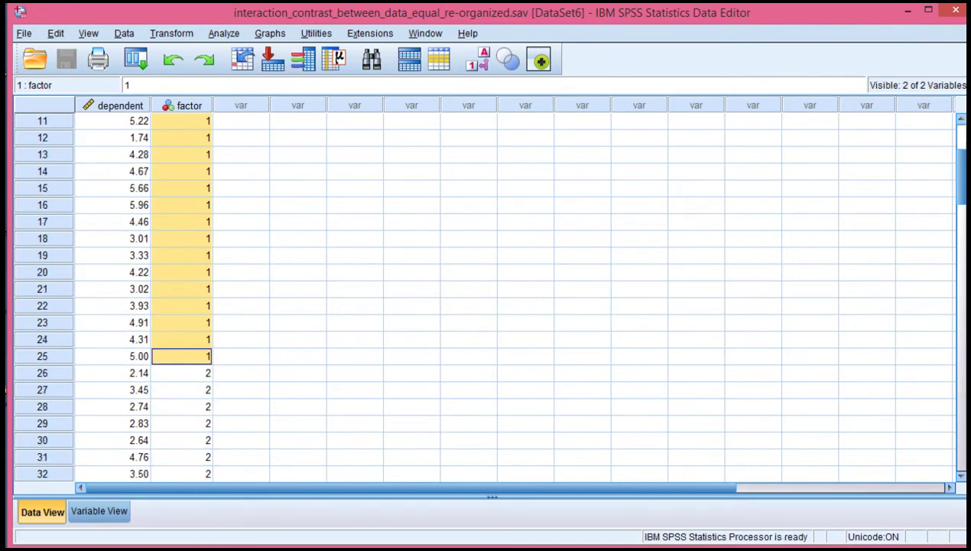
left_click(119, 539)
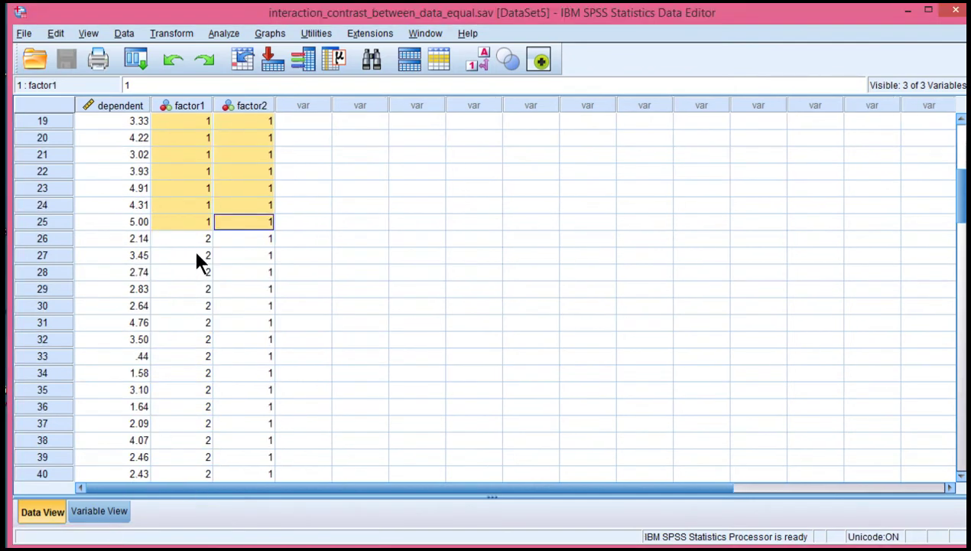
left_click_drag(195, 239, 257, 341)
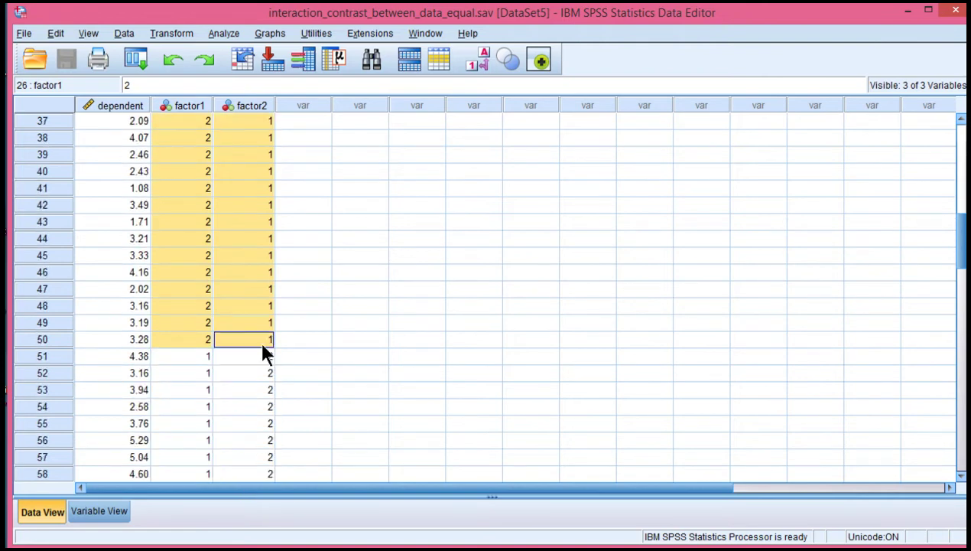
left_click(299, 538)
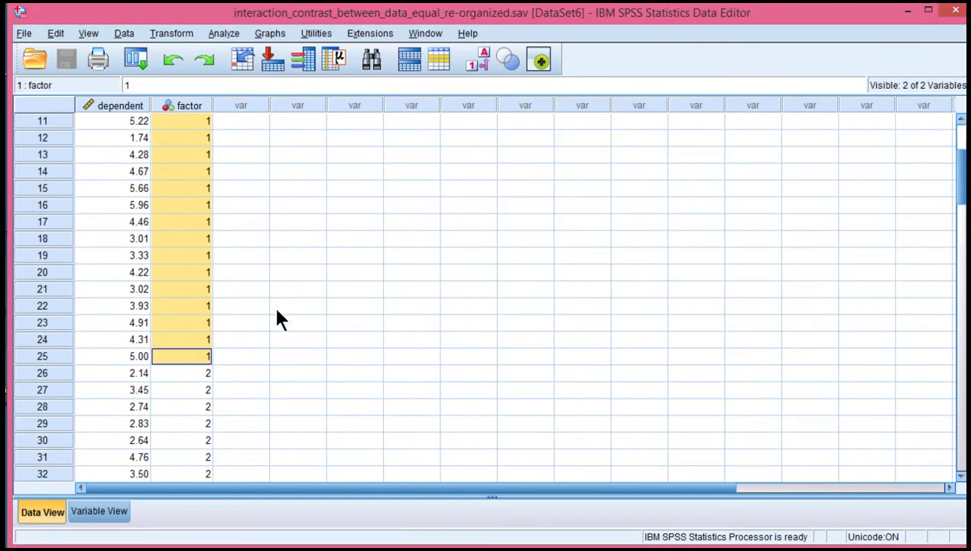
scroll(230, 244, "down", 3)
left_click_drag(192, 221, 193, 417)
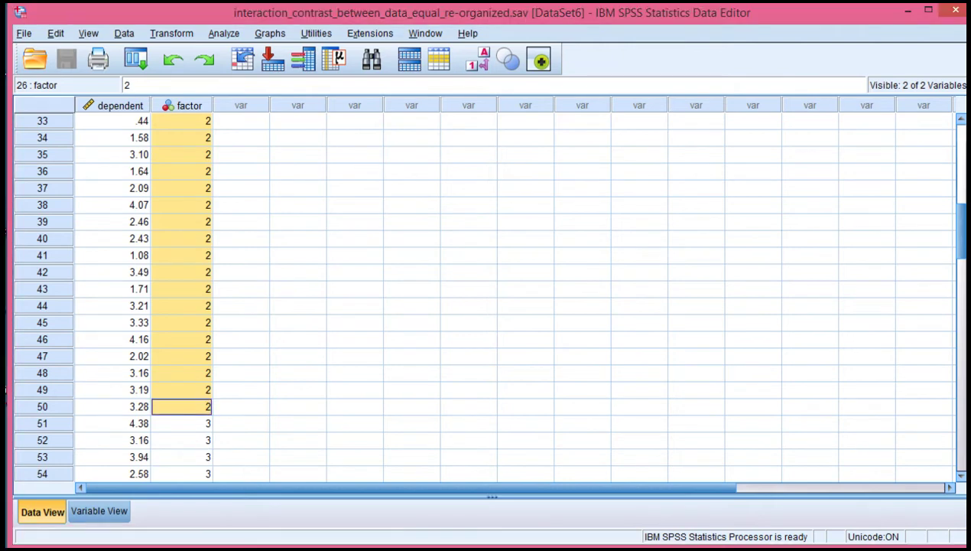
left_click(115, 539)
scroll(380, 310, "down", 4)
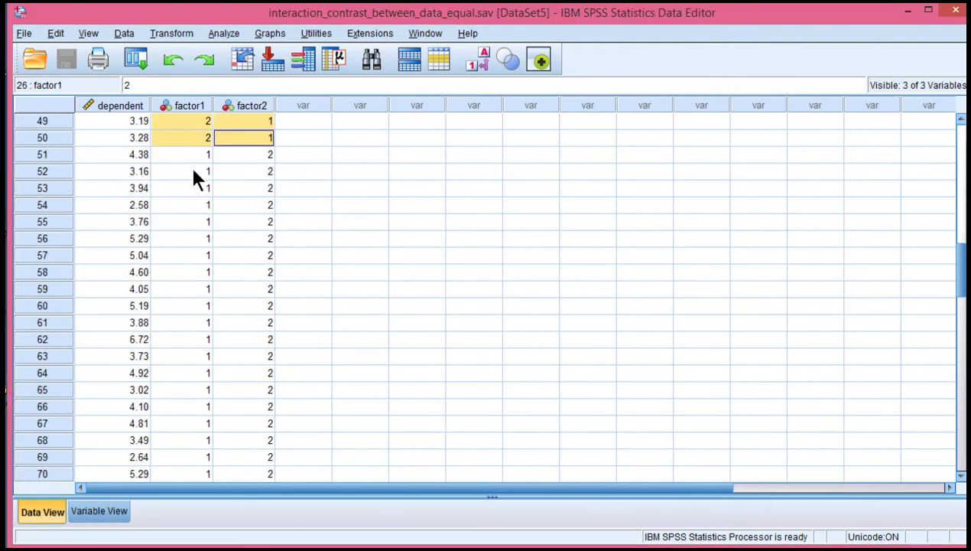
left_click_drag(187, 155, 260, 405)
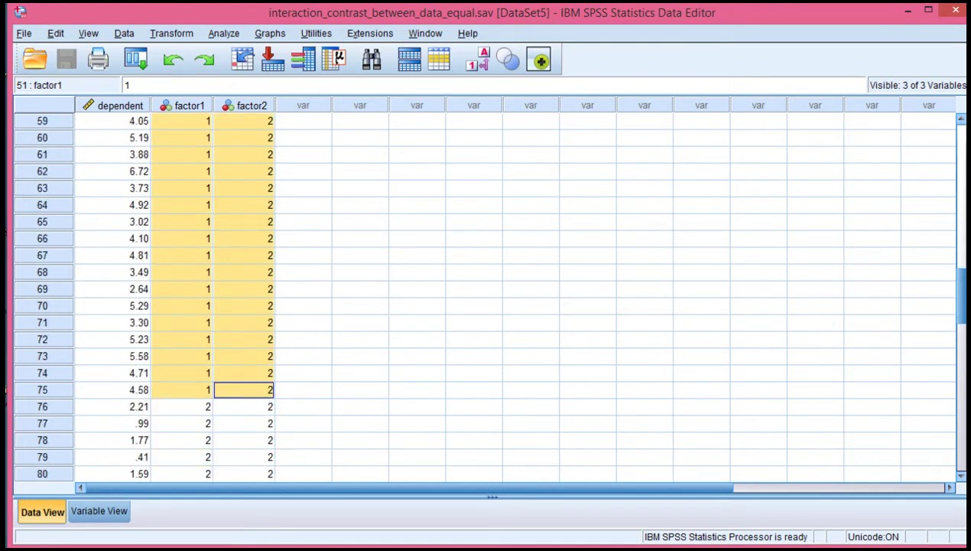
left_click(423, 540)
scroll(230, 344, "down", 4)
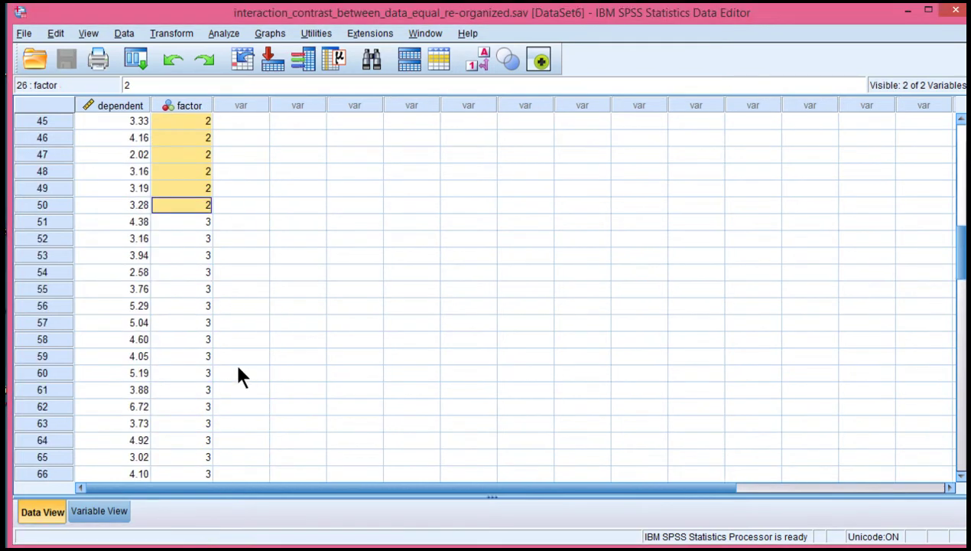
left_click_drag(193, 222, 202, 375)
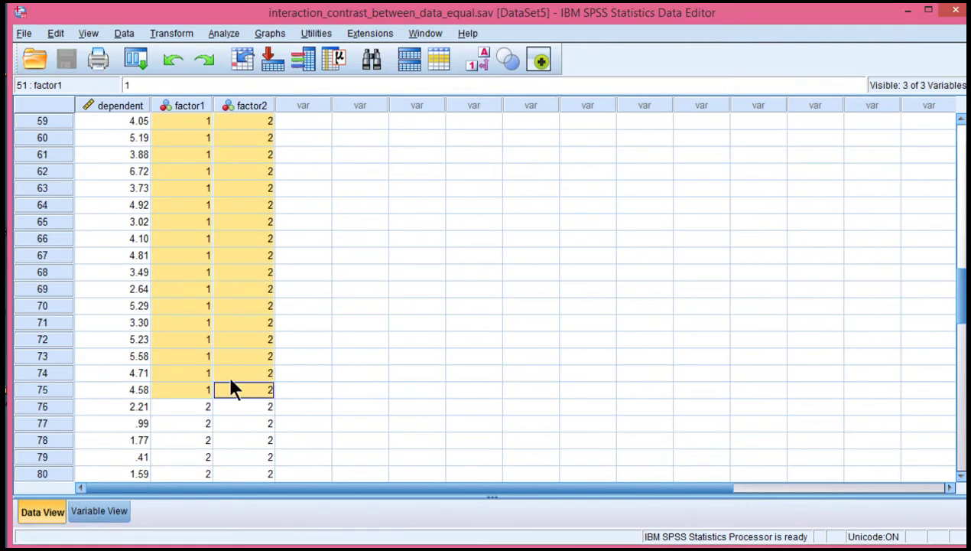
scroll(228, 374, "down", 3)
left_click_drag(194, 257, 253, 362)
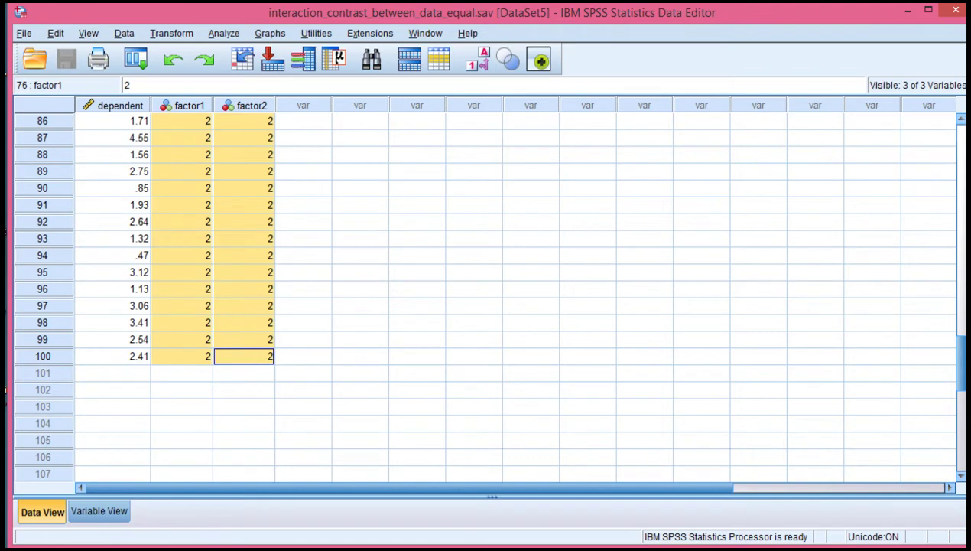
left_click(202, 537)
scroll(205, 349, "down", 4)
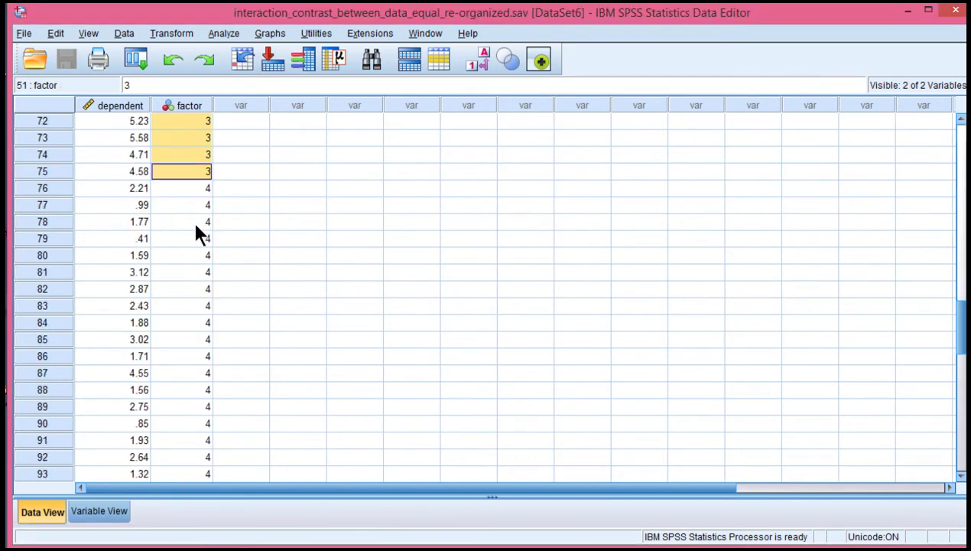
left_click_drag(184, 188, 207, 403)
scroll(487, 237, "up", 20)
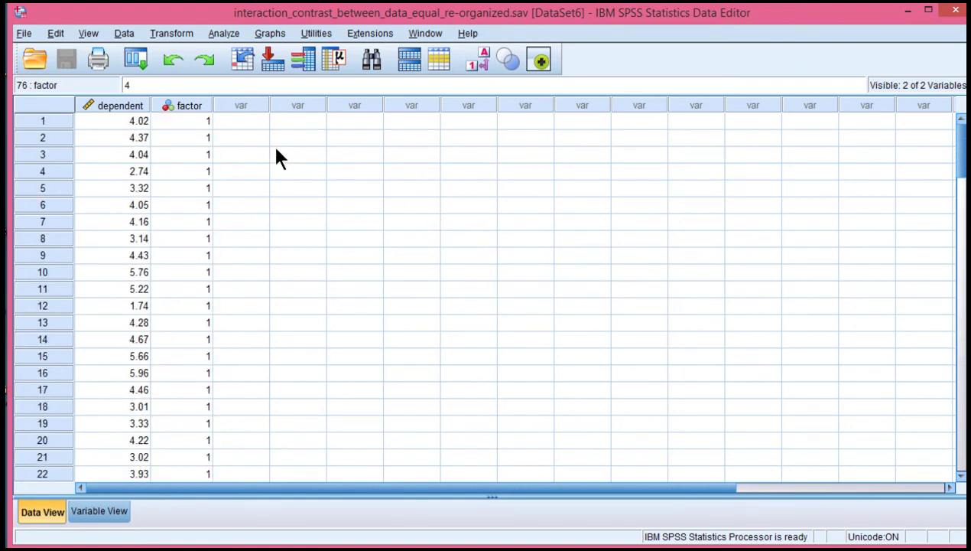
left_click(242, 107)
left_click(205, 119)
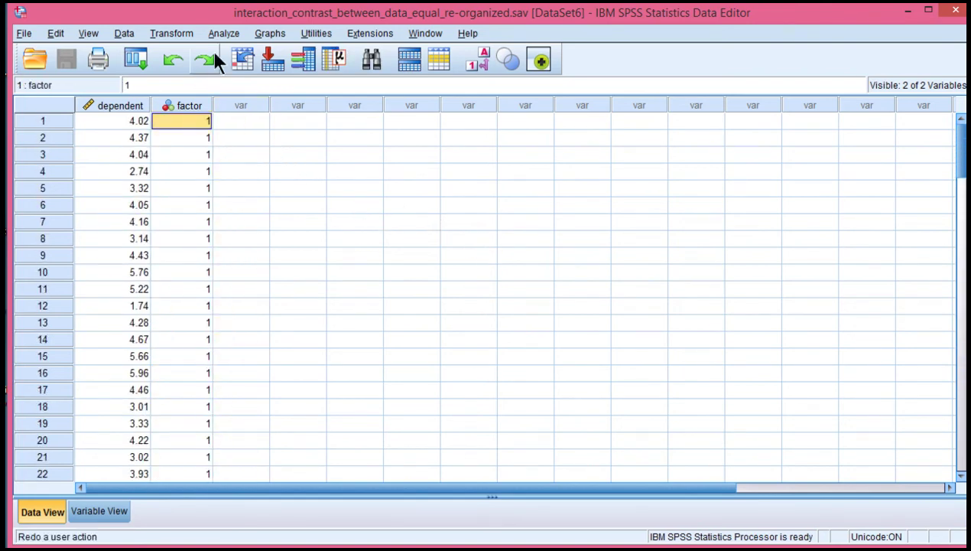
Start a One-Way ANOVA with dependent in the Dependent List and factor as the Factor.
left_click(221, 32)
mouse_move(285, 123)
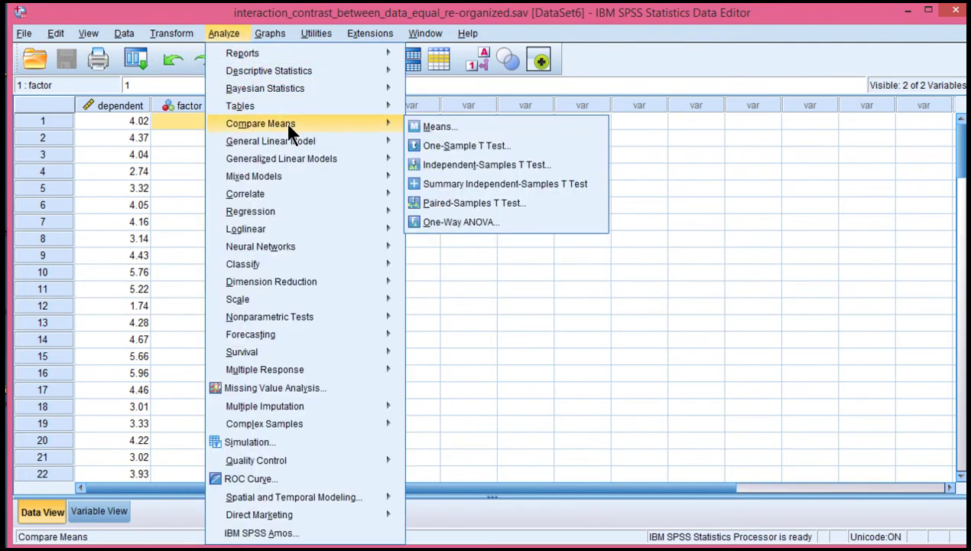
left_click(468, 222)
left_click(552, 181)
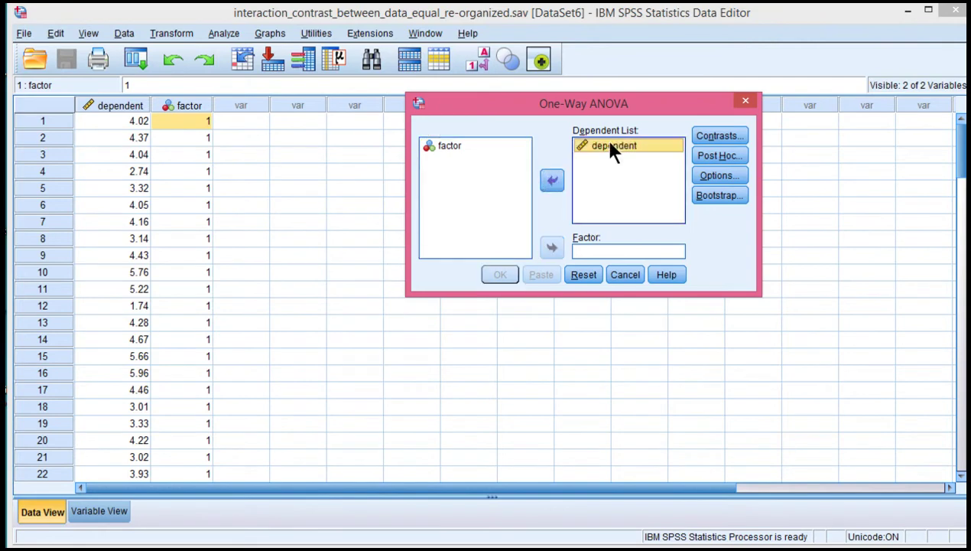
left_click(449, 145)
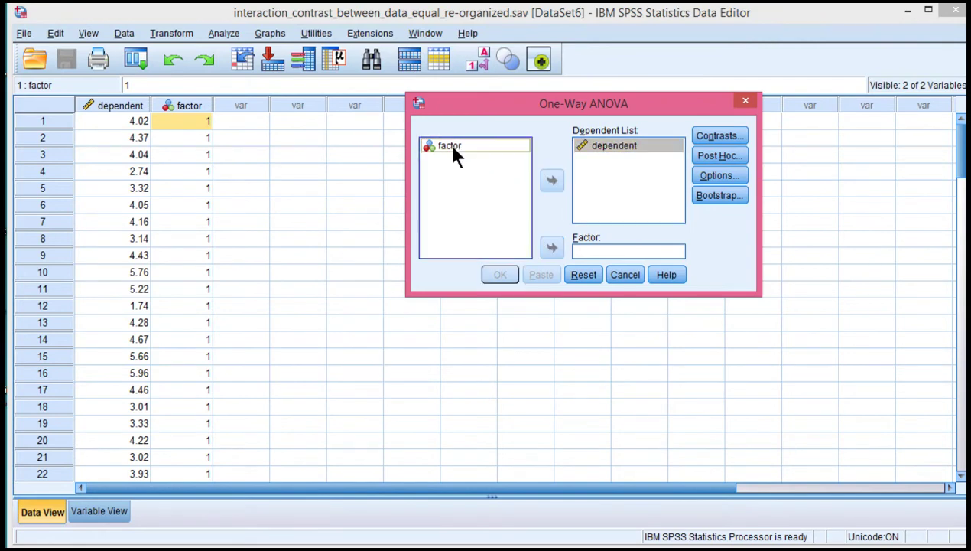
left_click(552, 247)
Request descriptives and a homogeneity of variance test, then bring up the empty contrast coefficients.
left_click(715, 176)
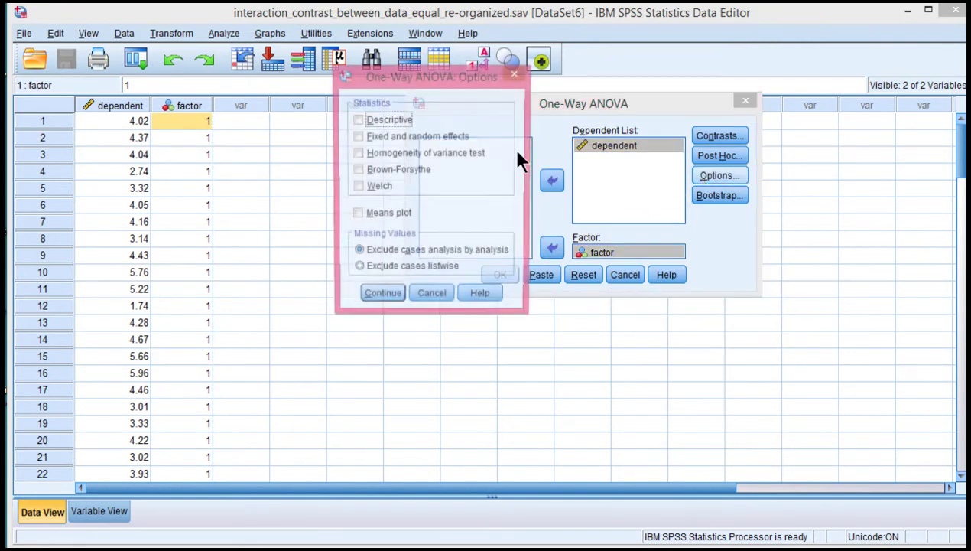
left_click(390, 121)
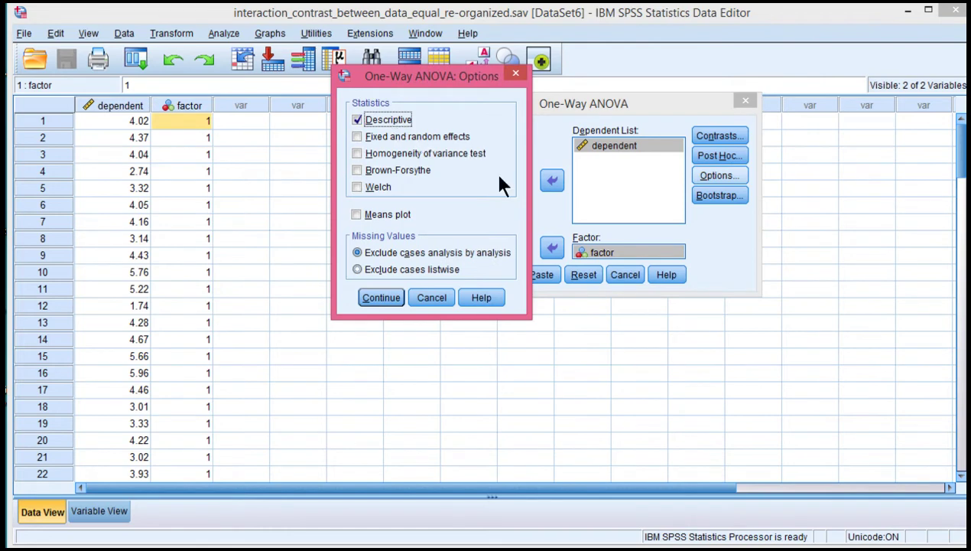
left_click(425, 153)
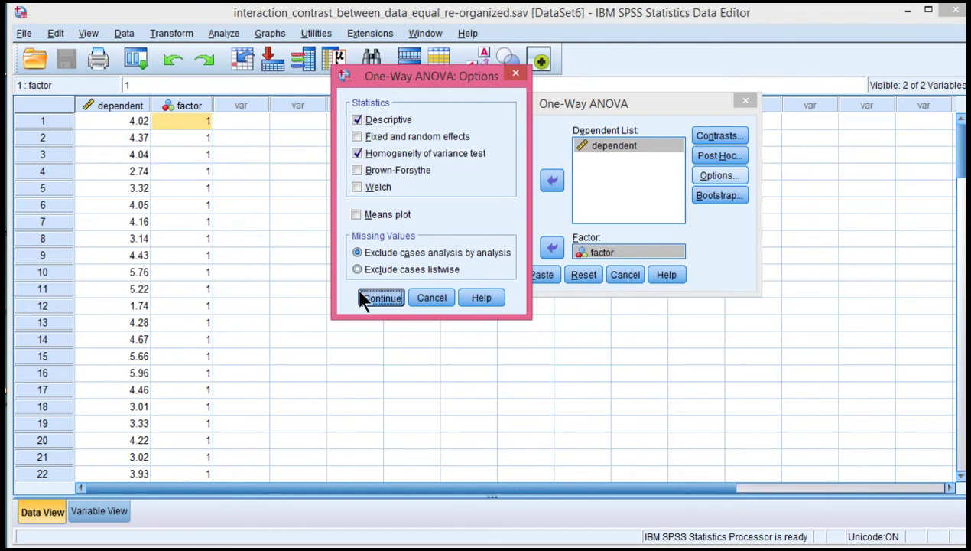
left_click(380, 297)
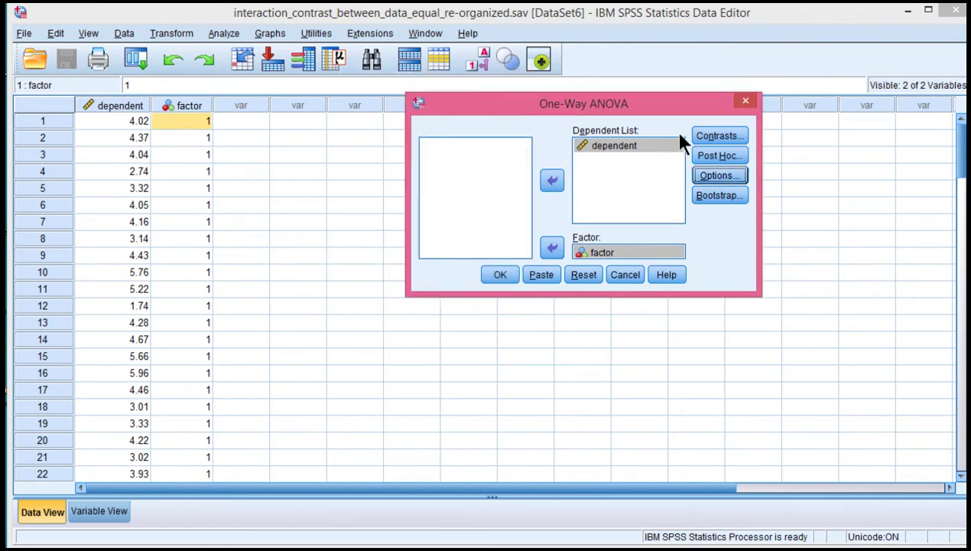
left_click(707, 140)
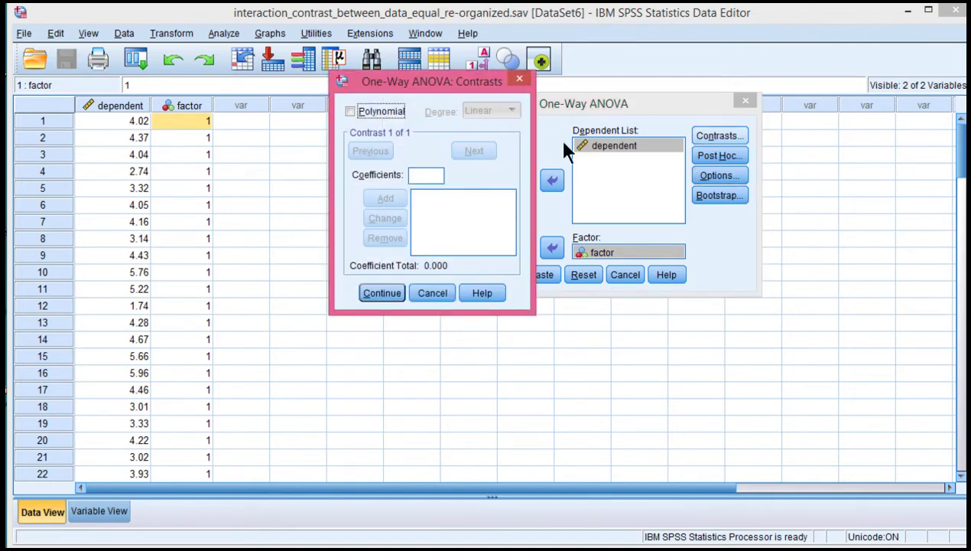
left_click(430, 174)
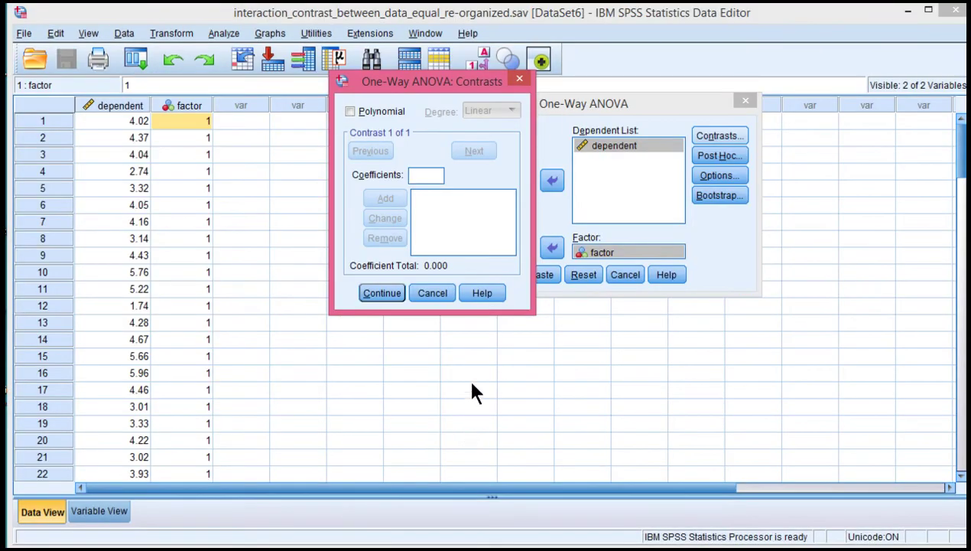
Close the Contrasts dialog and activate the factor1*factor2 profile plot in the output.
left_click(522, 79)
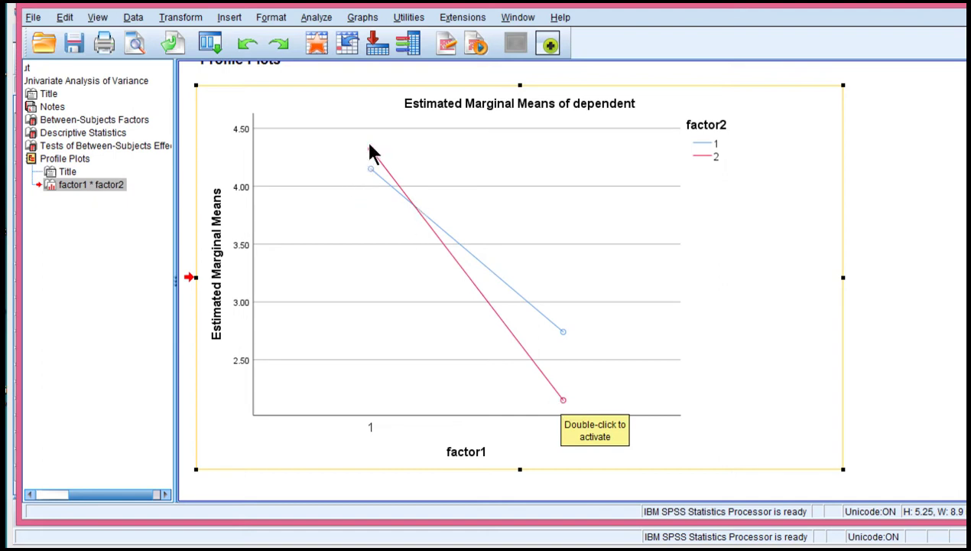
double_click(566, 401)
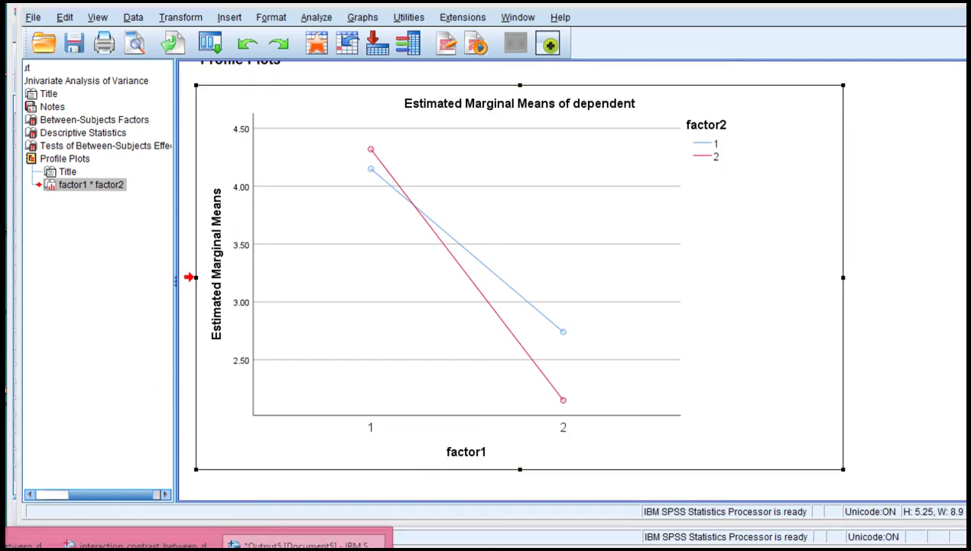
Back in the re-organized data, start a One-Way ANOVA of dependent by factor.
left_click(142, 543)
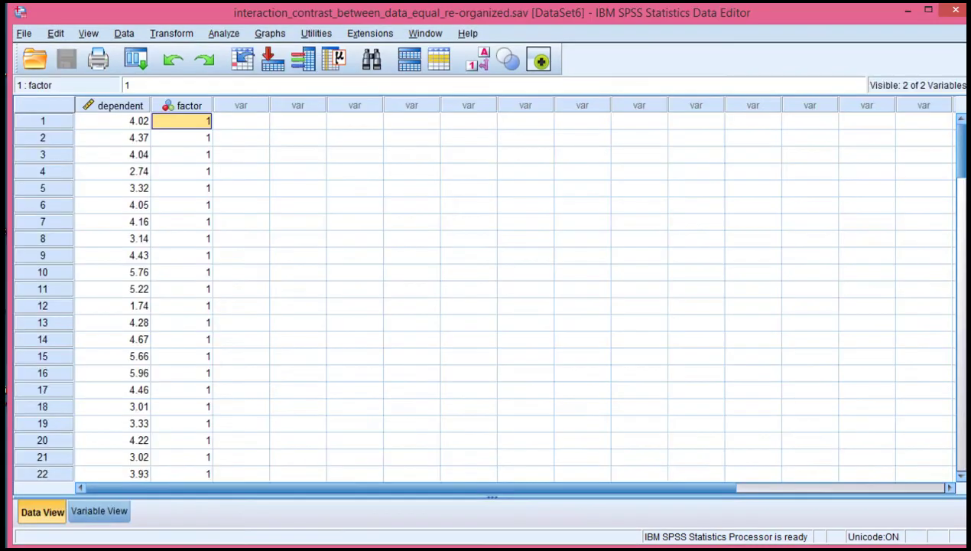
left_click(229, 33)
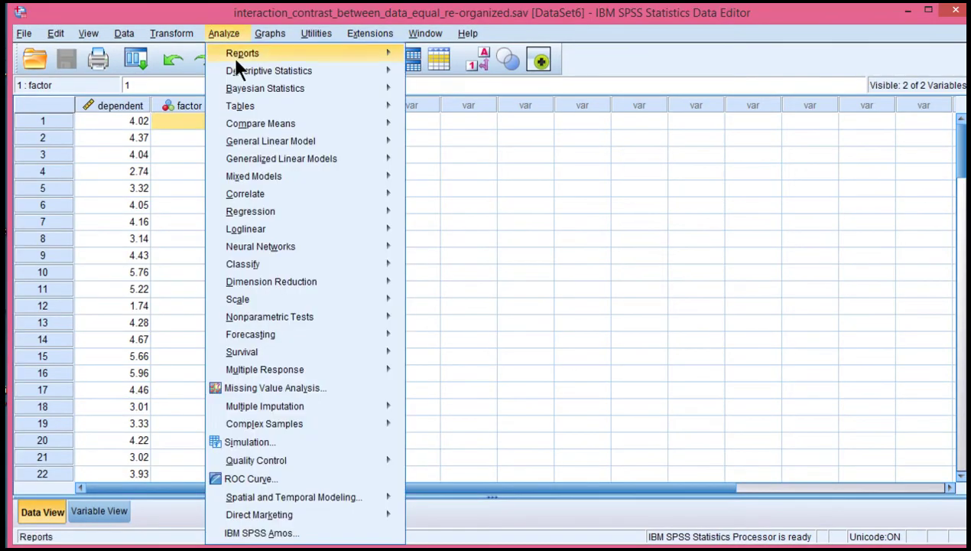
mouse_move(284, 124)
left_click(457, 222)
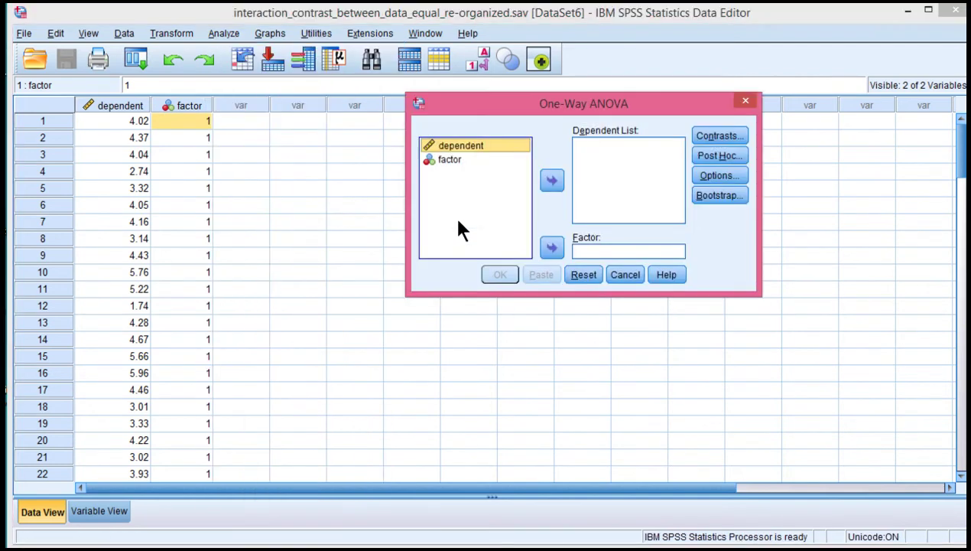
left_click(551, 181)
left_click(457, 147)
left_click(551, 247)
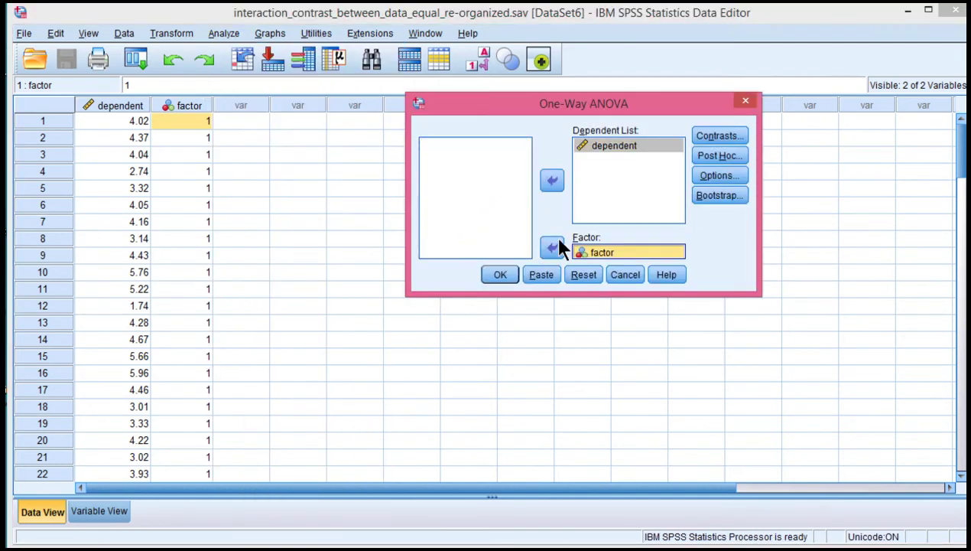
Tick Descriptive and Homogeneity of variance test in Options.
left_click(718, 175)
left_click(397, 122)
left_click(399, 153)
left_click(368, 300)
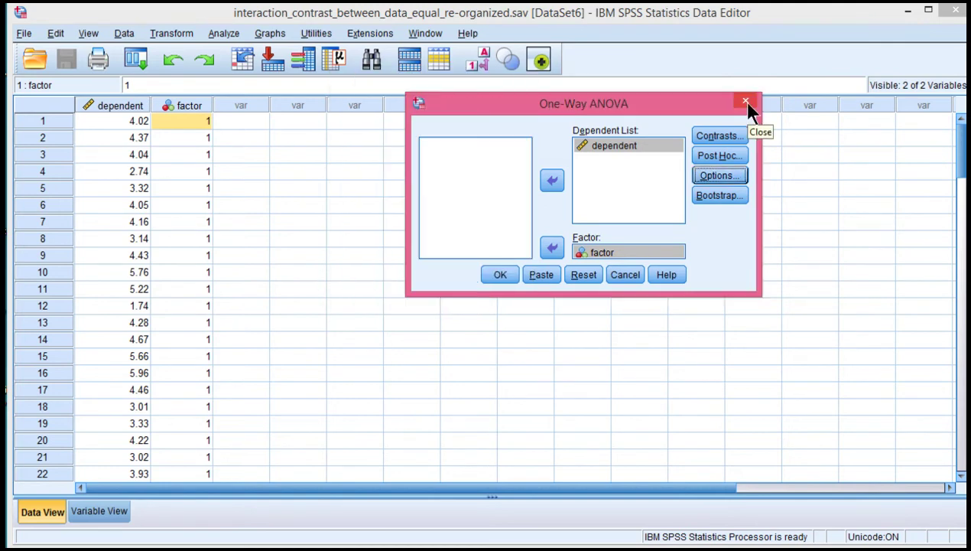
Enter contrast coefficients -.5, .5, .5, -.5 and run the one-way ANOVA.
left_click(711, 141)
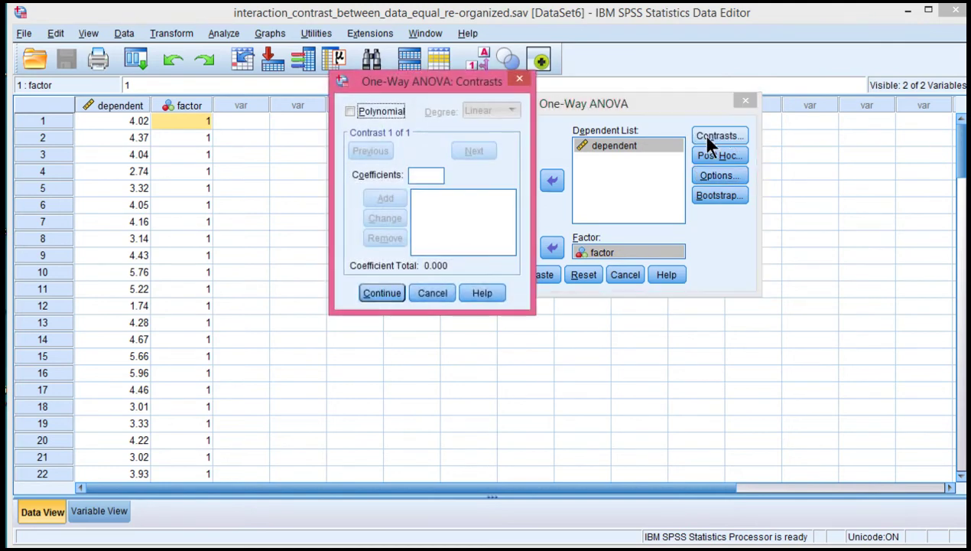
left_click(413, 173)
type("-.5")
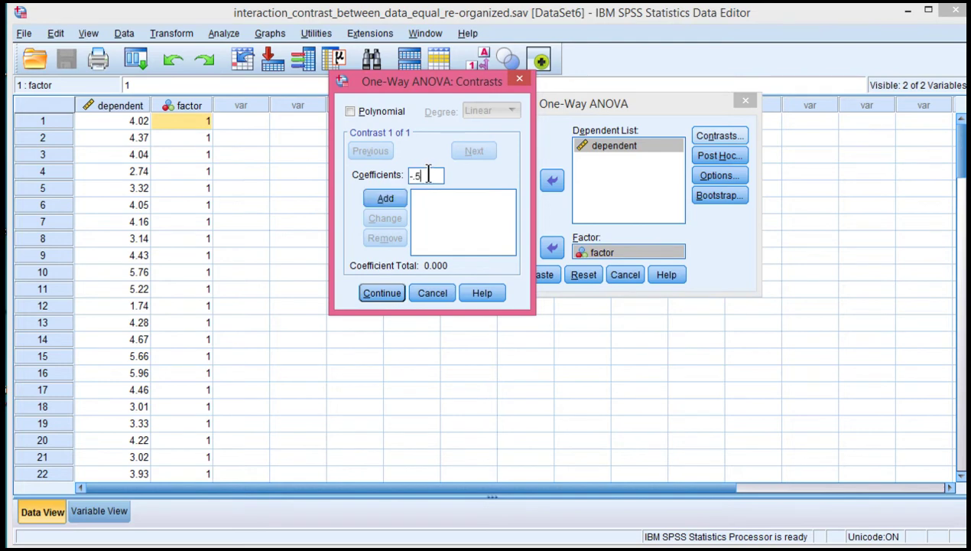
left_click(386, 199)
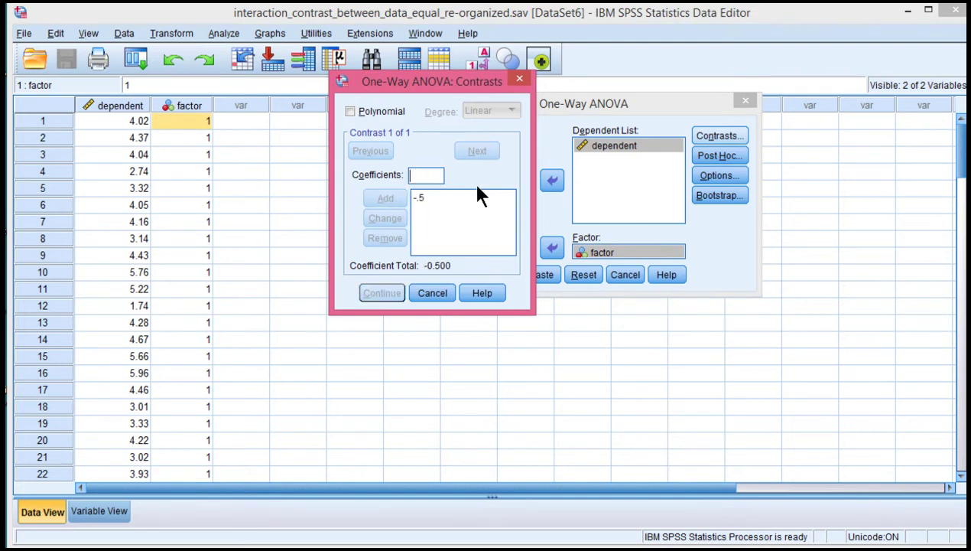
type(".5")
left_click(390, 200)
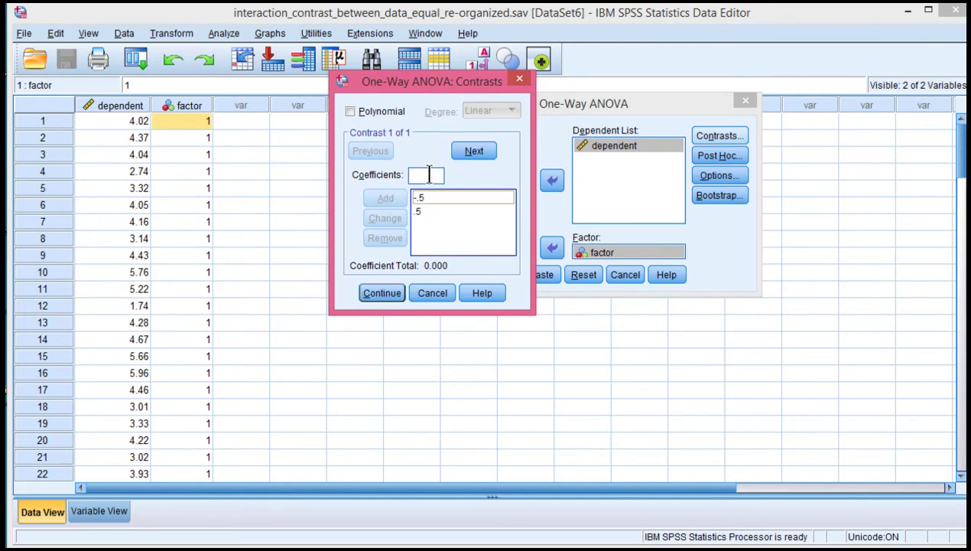
type(".5")
left_click(386, 198)
type("-.5")
left_click(383, 197)
left_click(381, 294)
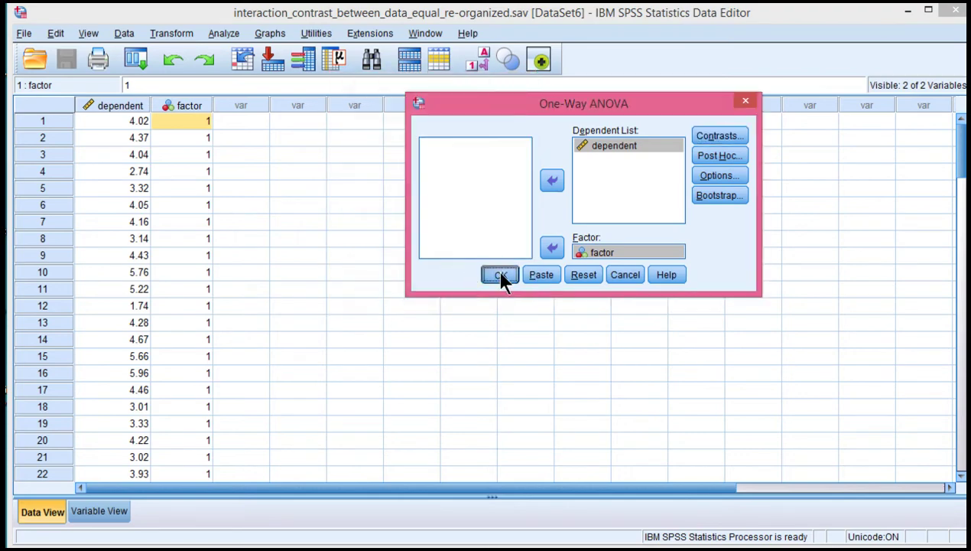
left_click(500, 276)
Review the Oneway Descriptives, Homogeneity of Variances, ANOVA and Contrast Coefficients tables.
scroll(491, 258, "down", 5)
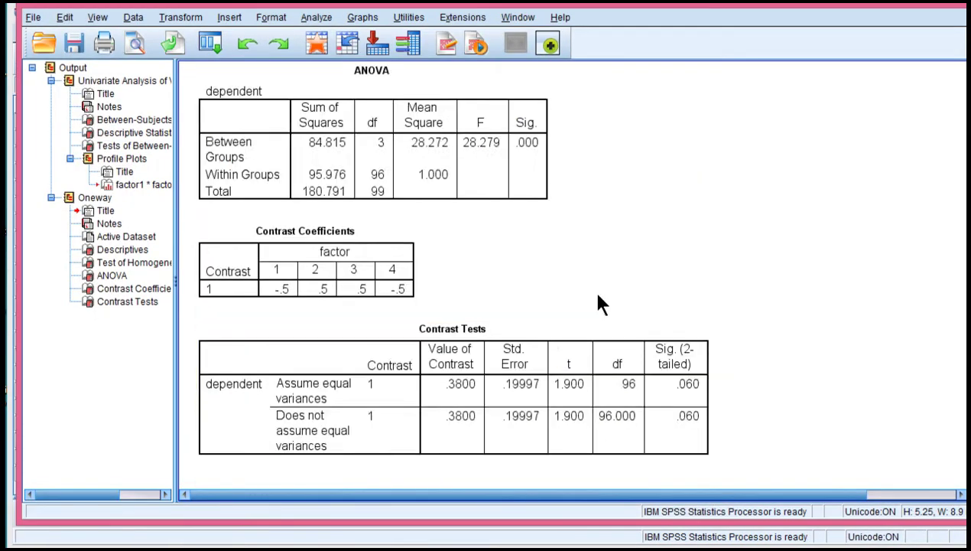
scroll(591, 287, "up", 10)
left_click(306, 314)
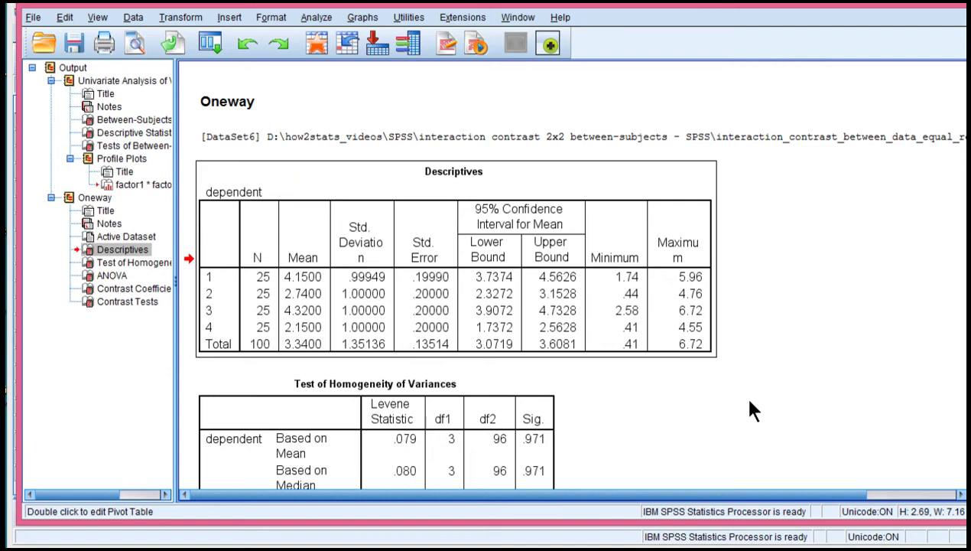
scroll(693, 392, "down", 2)
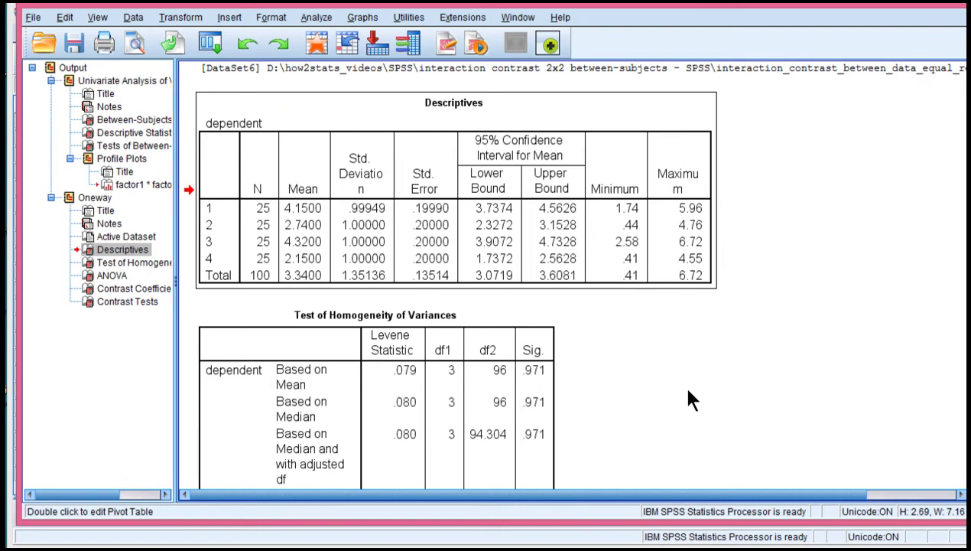
scroll(662, 382, "down", 2)
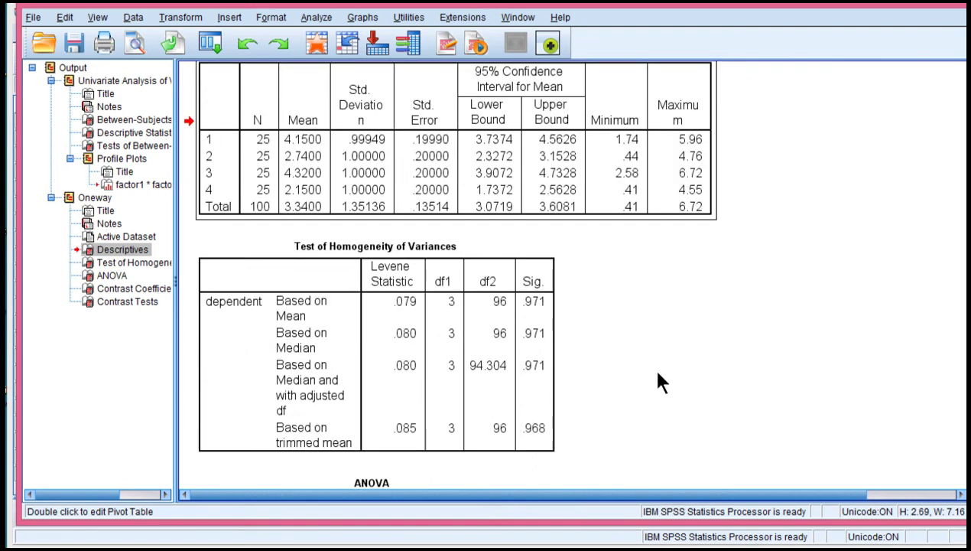
left_click(533, 408)
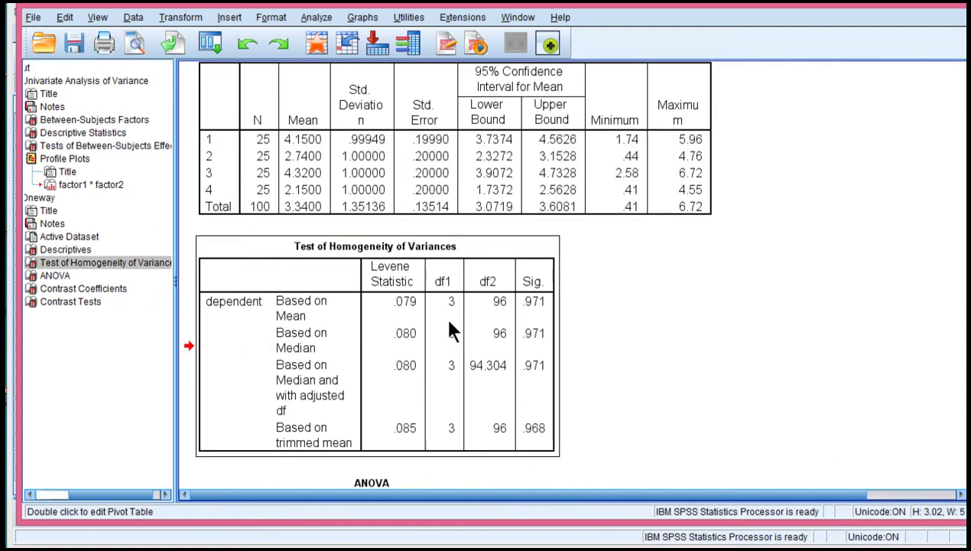
scroll(558, 340, "down", 3)
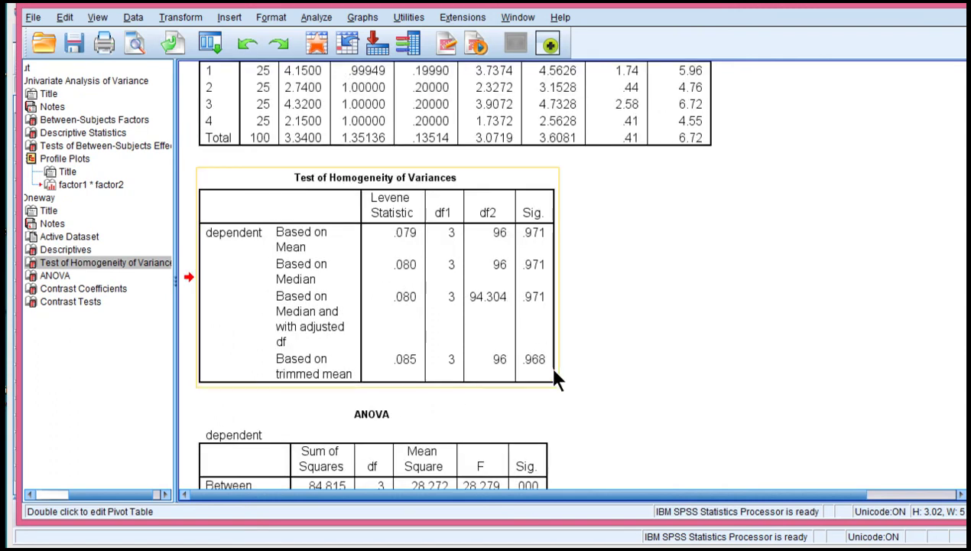
scroll(554, 378, "down", 8)
left_click(481, 255)
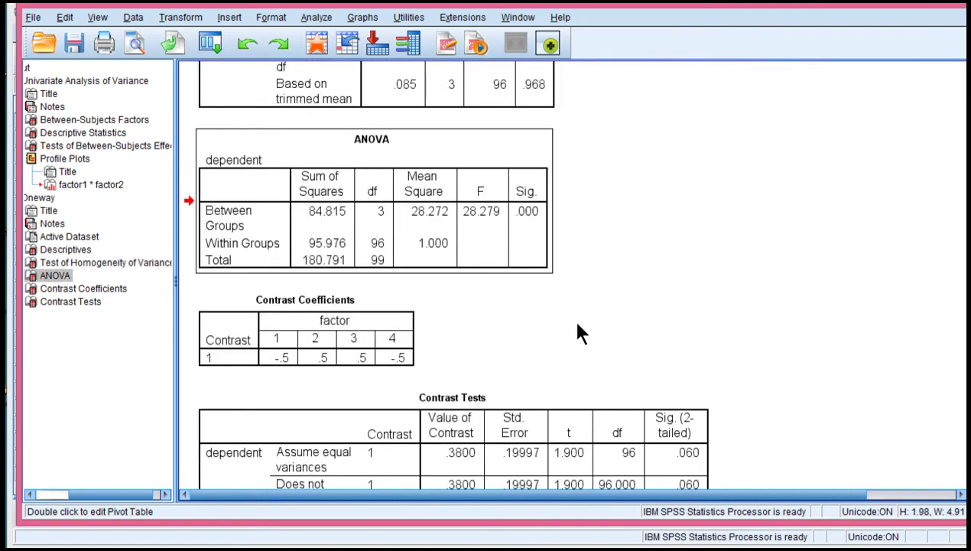
scroll(493, 290, "down", 2)
left_click(413, 282)
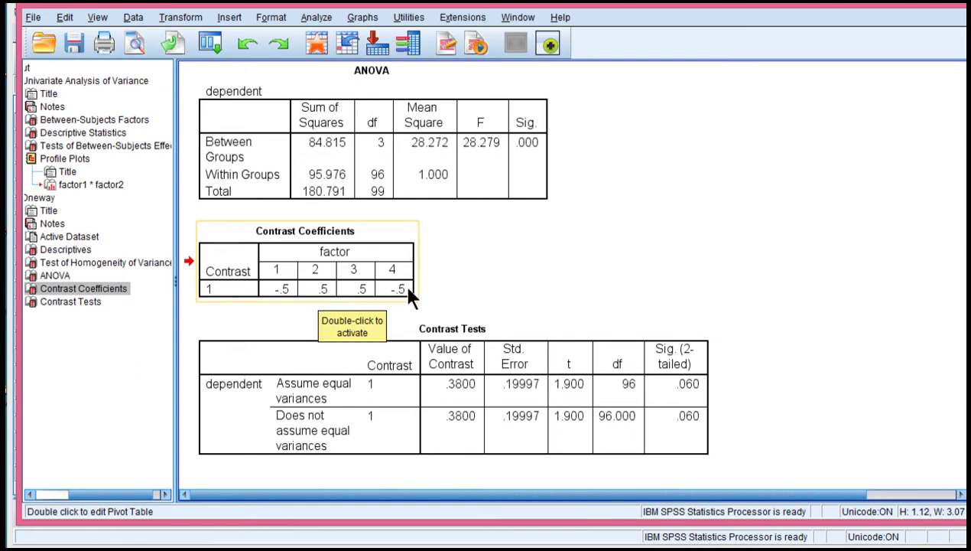
scroll(454, 277, "up", 10)
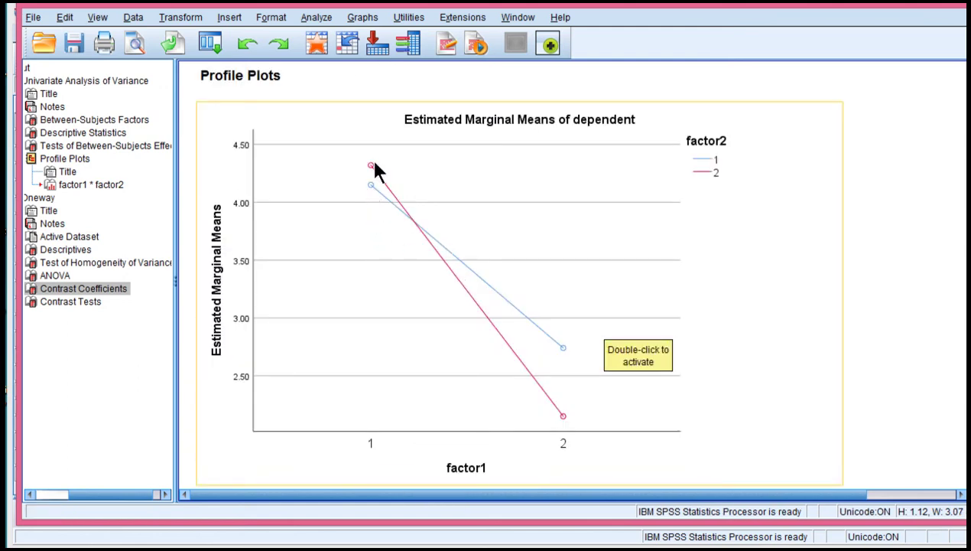
scroll(574, 412, "down", 12)
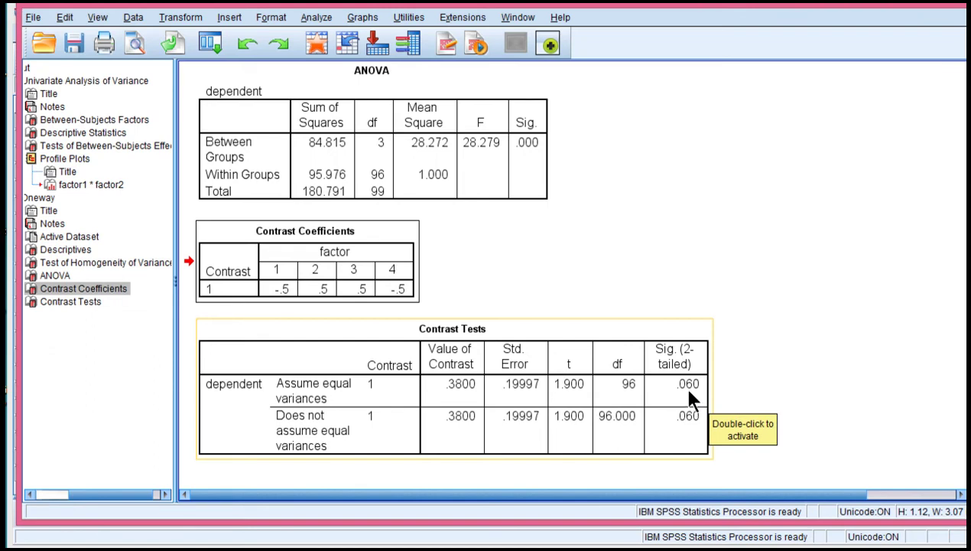
scroll(680, 383, "up", 15)
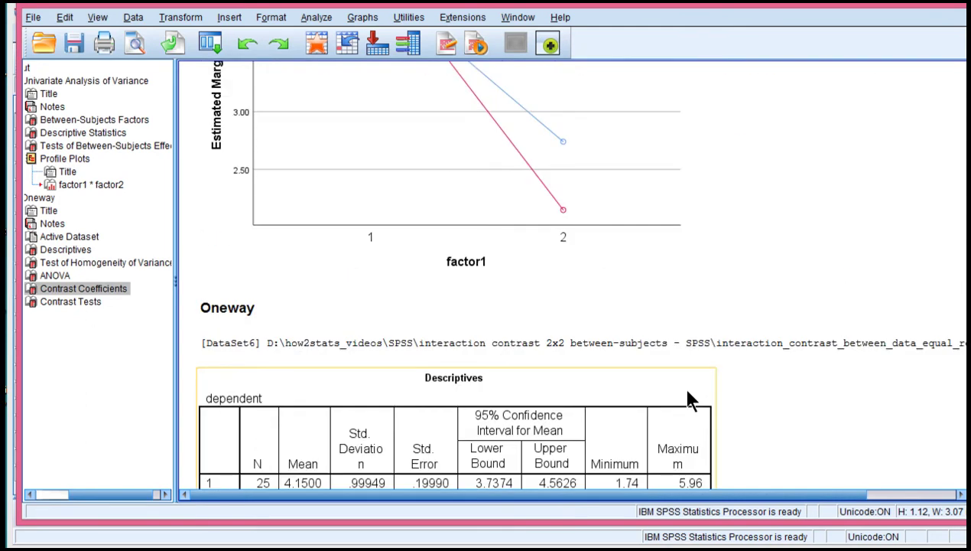
left_click(441, 380)
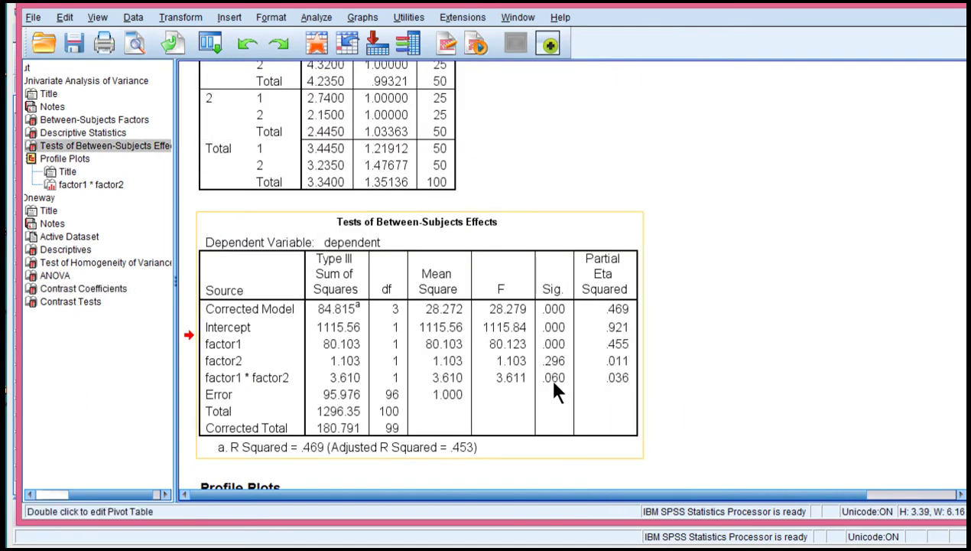
scroll(554, 384, "down", 12)
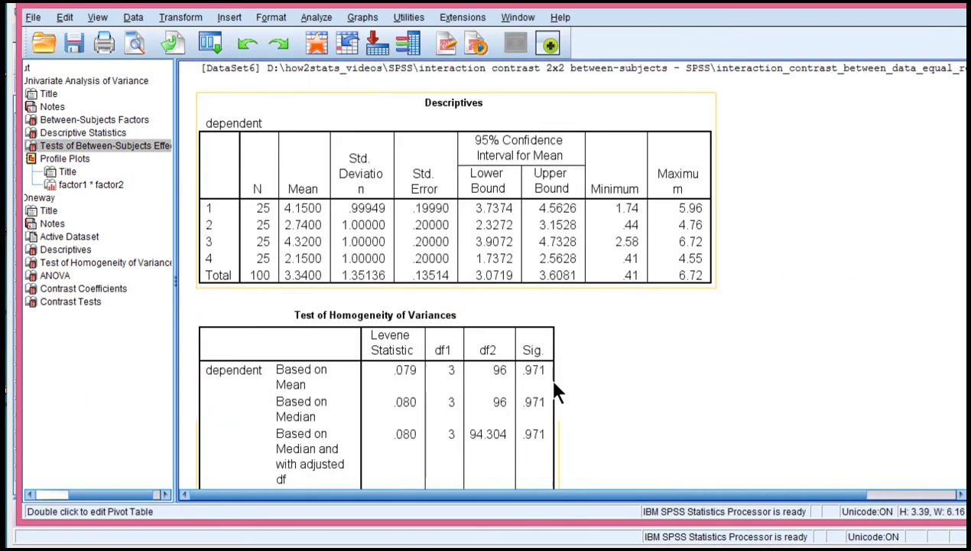
scroll(554, 385, "down", 5)
Format the Contrast Tests equal-variances t cell to 5 decimals so it reads 1.90024.
double_click(557, 390)
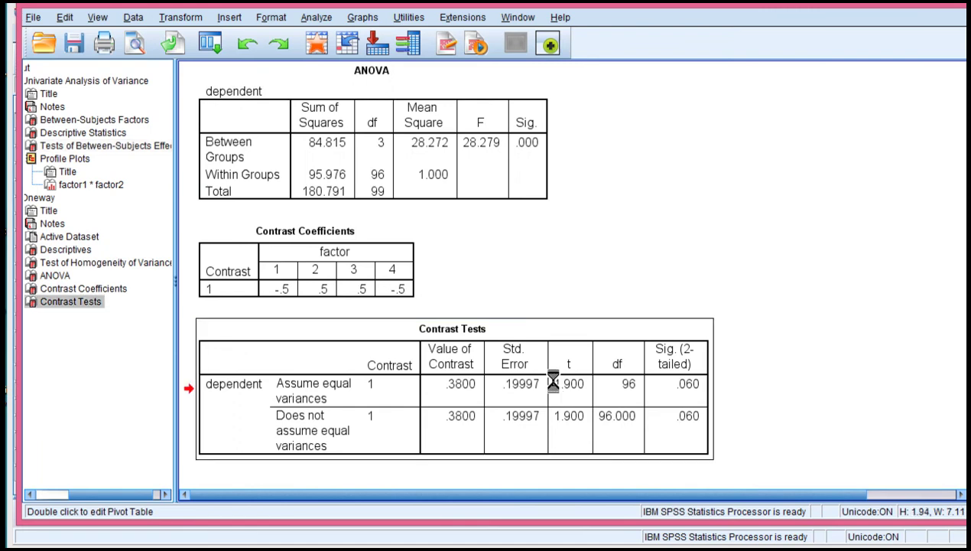
left_click(557, 386)
right_click(571, 378)
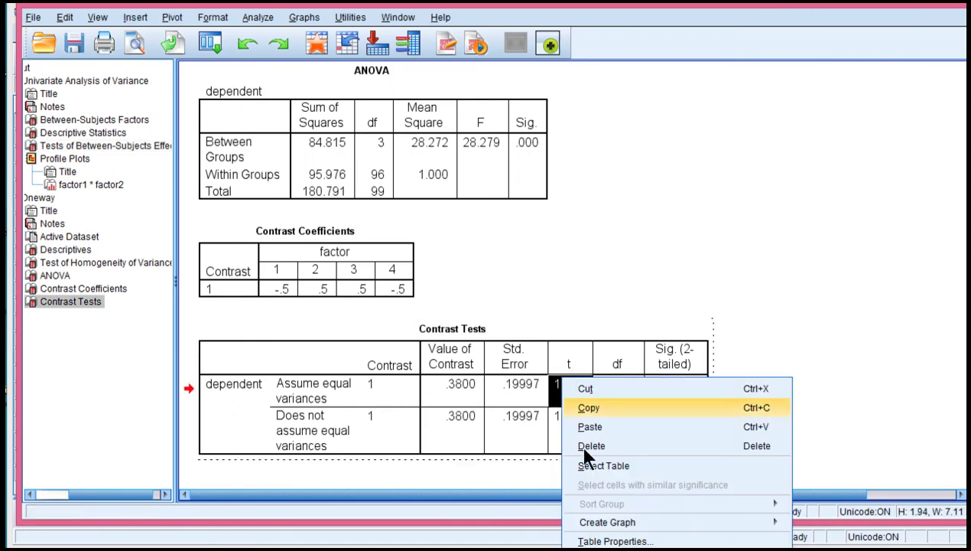
left_click(604, 543)
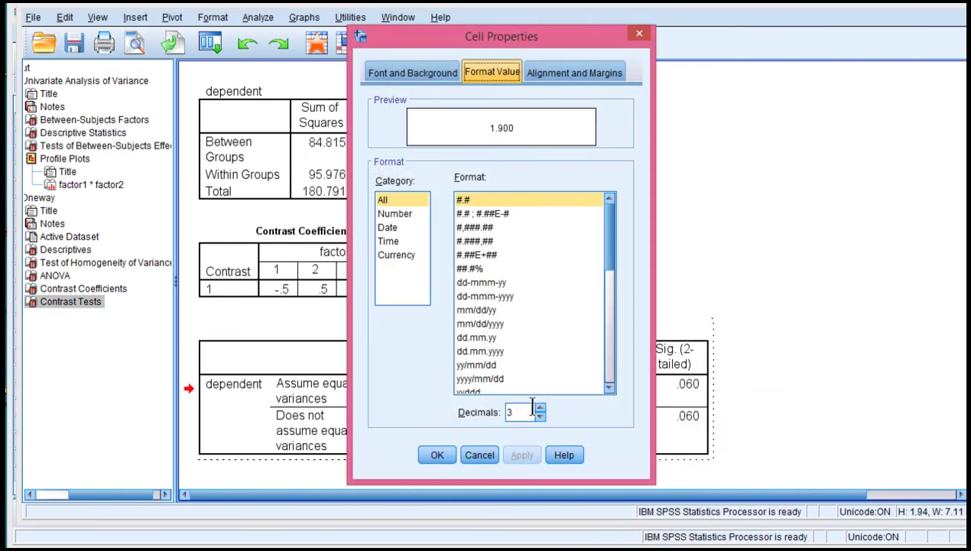
left_click(540, 408)
left_click(540, 408)
left_click(520, 457)
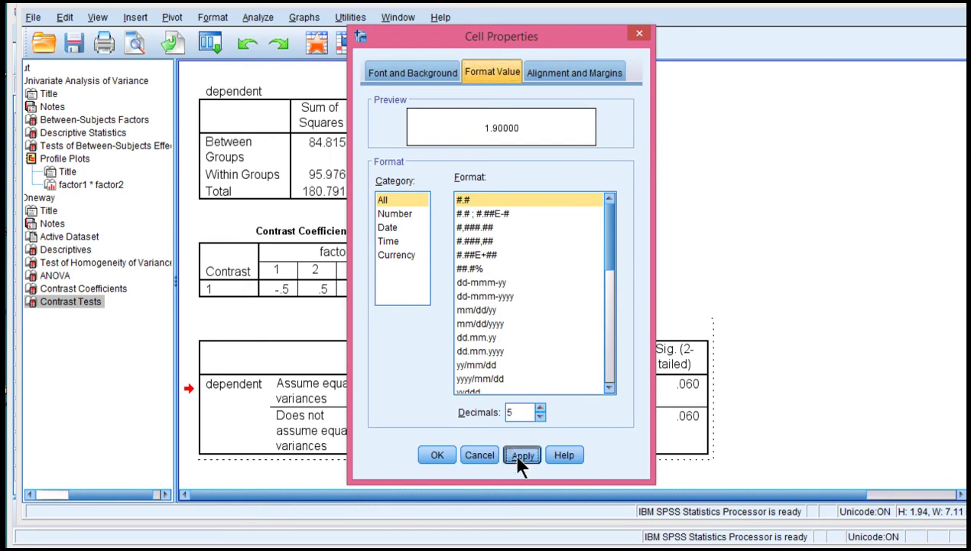
left_click(436, 454)
left_click(740, 399)
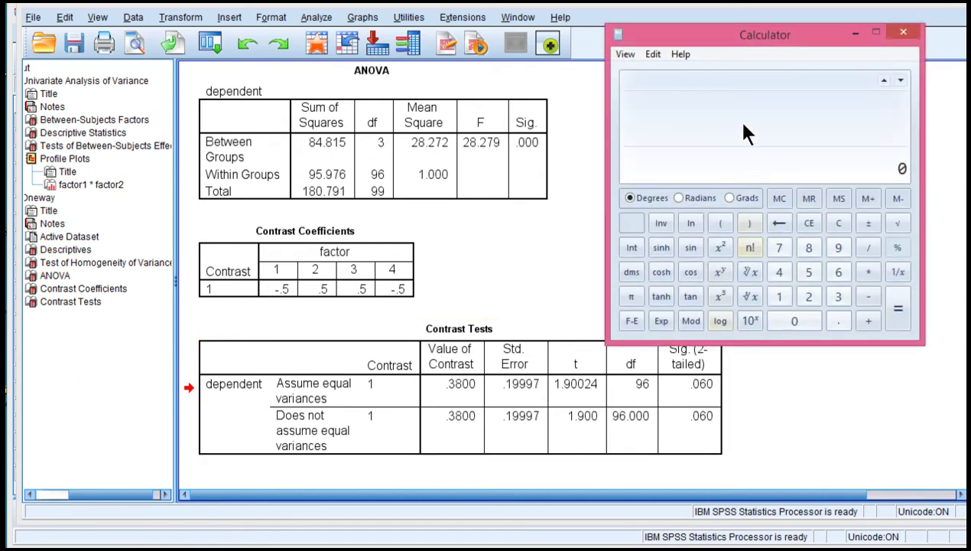
Square the contrast t of 1.90024 in Calculator, giving 3.6109.
left_click_drag(734, 33, 614, 23)
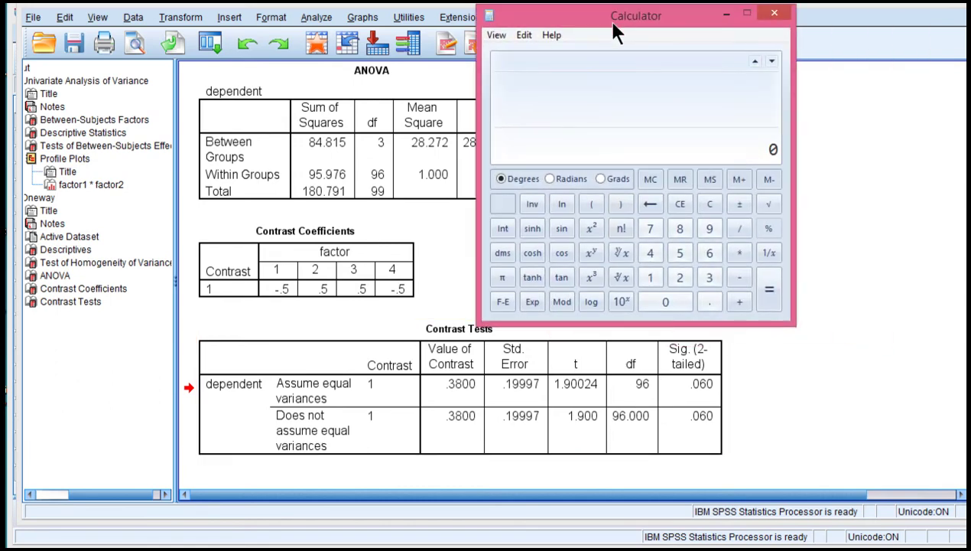
left_click(513, 427)
type("1.900")
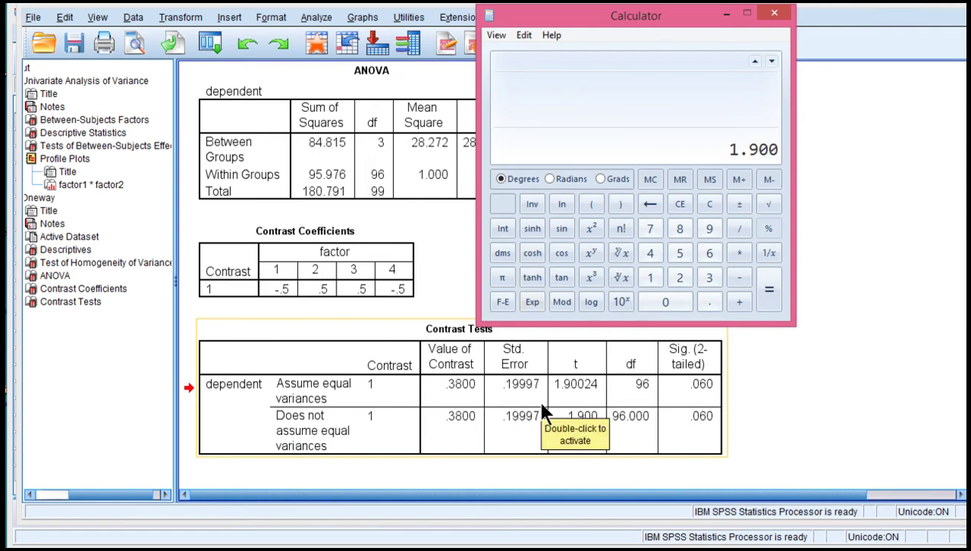
type("24")
left_click(594, 228)
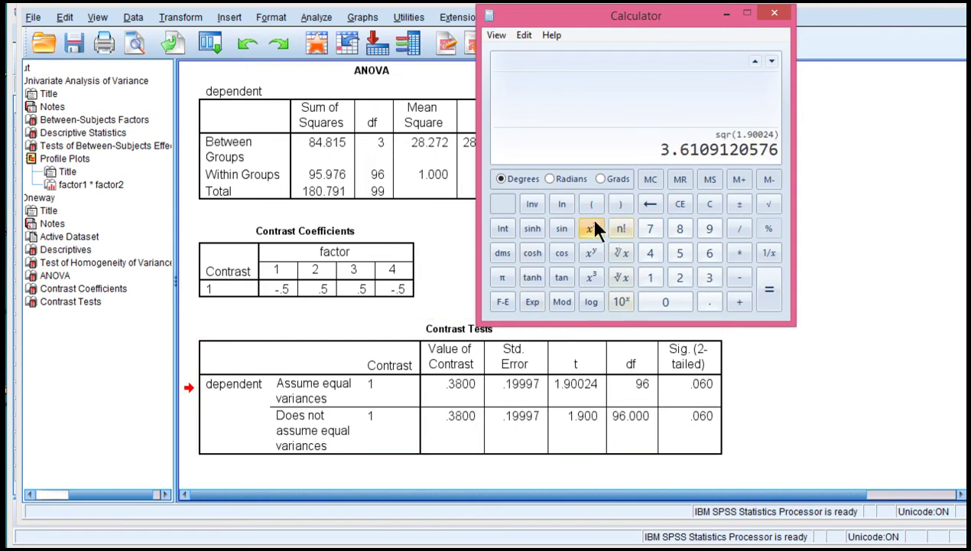
Compare 3.6109 with the factor1*factor2 interaction F of 3.611, then return to Contrast Tests.
left_click(836, 247)
scroll(788, 314, "up", 10)
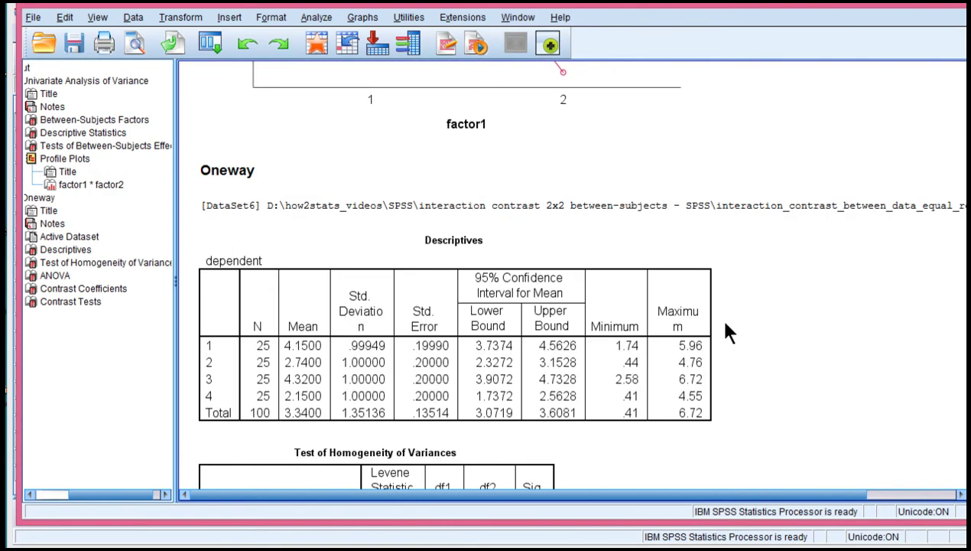
scroll(726, 328, "up", 10)
left_click(513, 332)
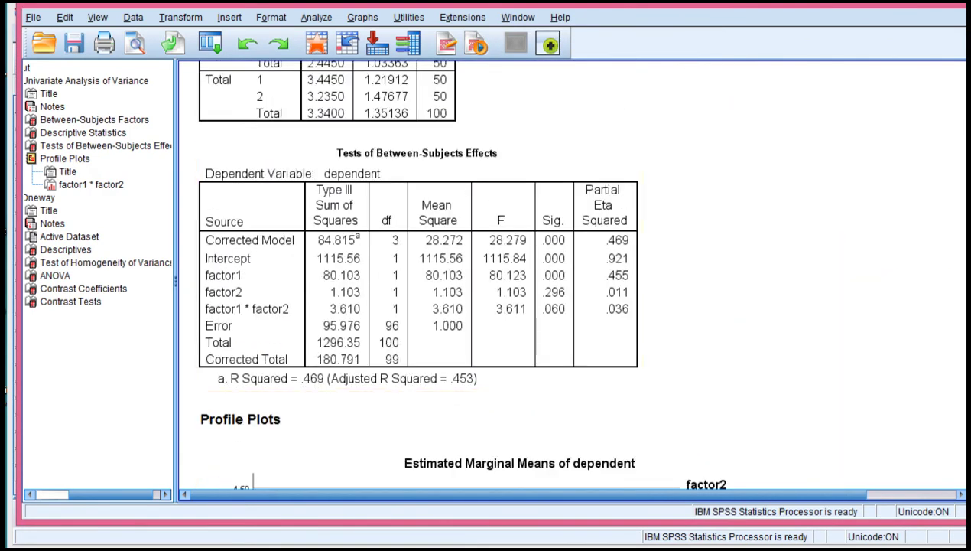
key("alt+Tab")
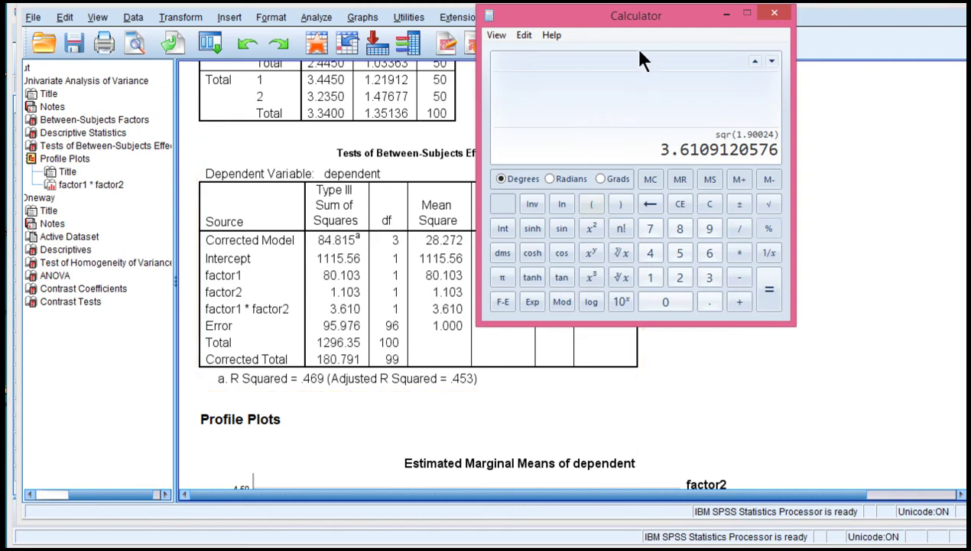
left_click_drag(632, 20, 736, 98)
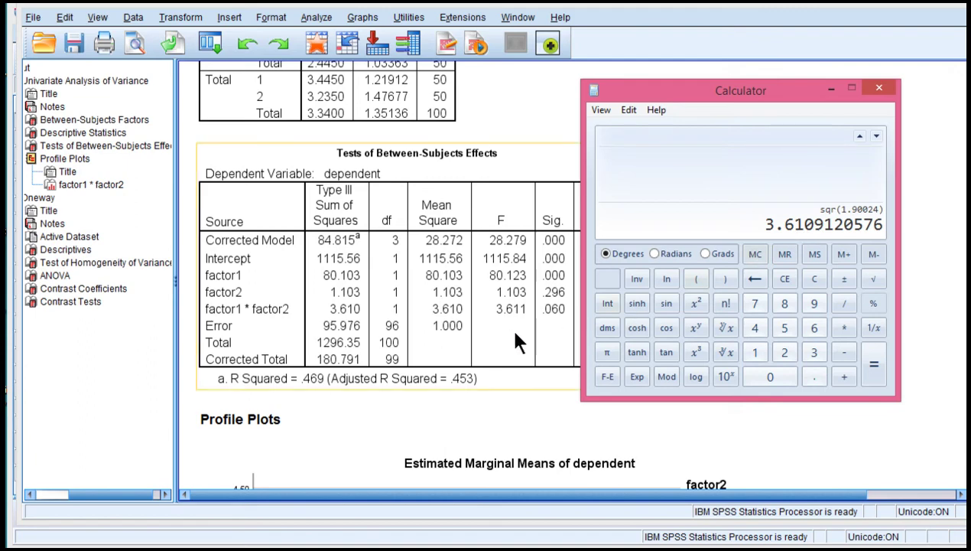
left_click(788, 427)
scroll(780, 426, "down", 10)
scroll(782, 434, "down", 8)
Review the Contrast Coefficients and Contrast Tests tables for the contrast's .060 significance.
left_click(556, 440)
left_click(280, 295)
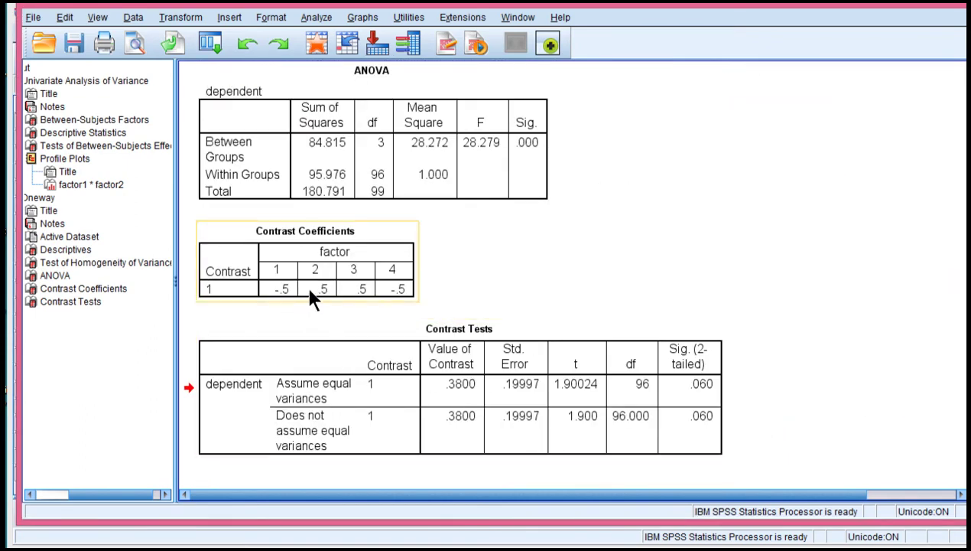
left_click(566, 390)
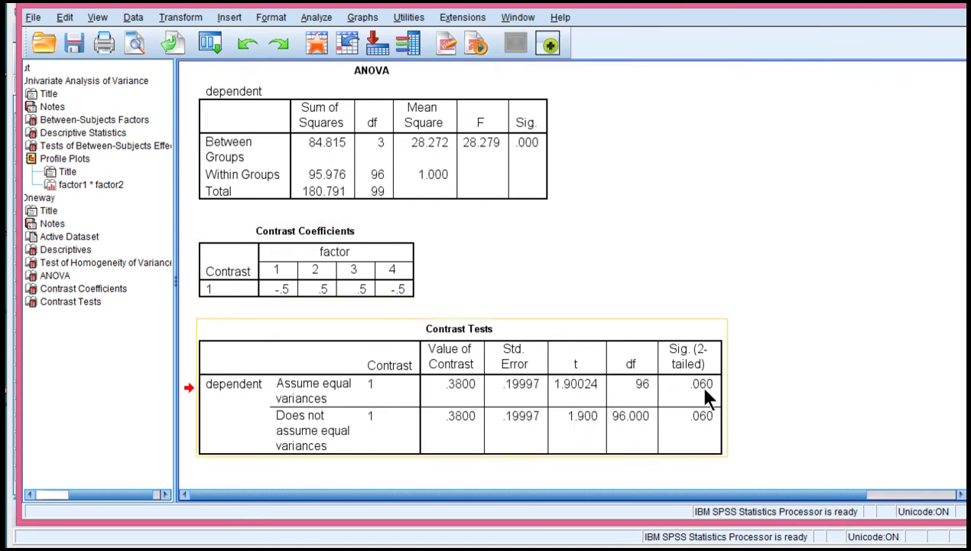
left_click(746, 386)
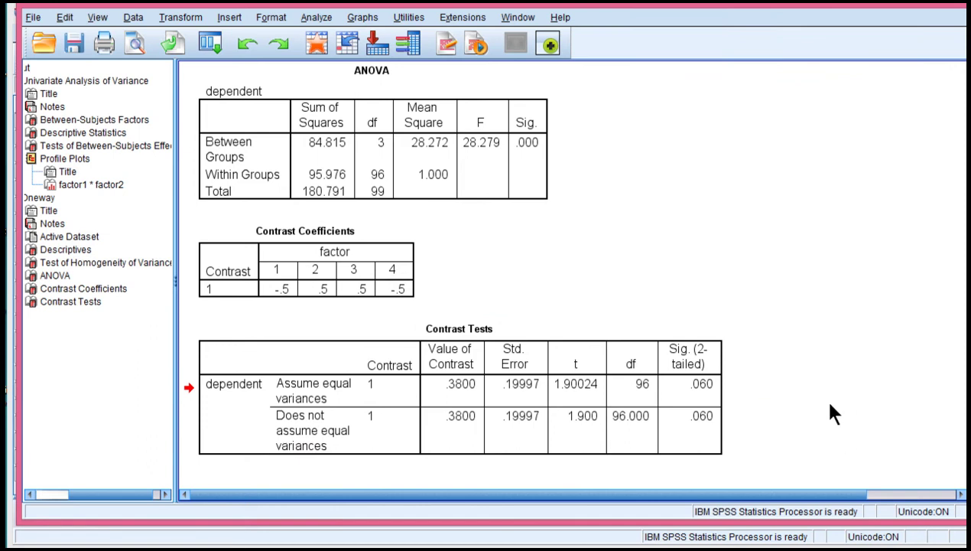
left_click(725, 375)
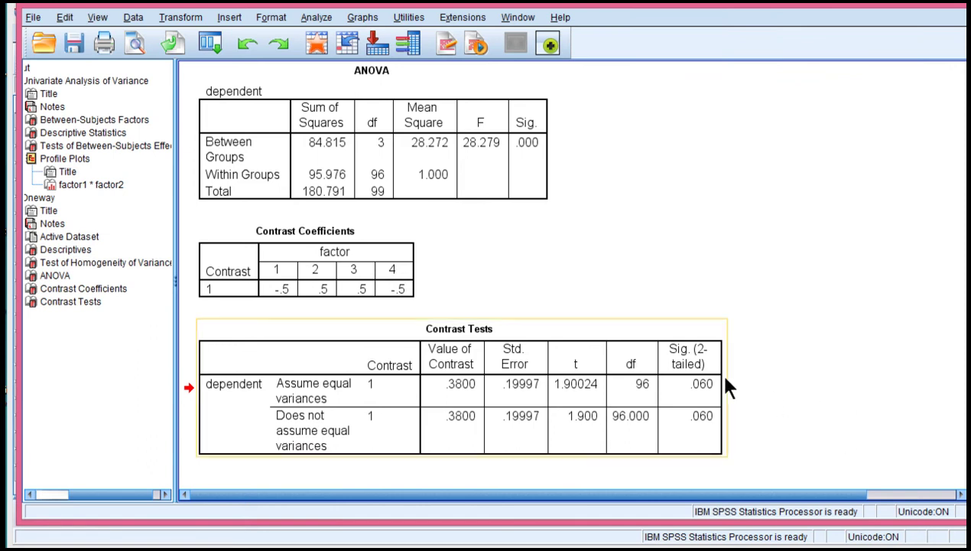
Compute 0.06 / 2 in Calculator for the one-tailed p of 0.03, then close Calculator.
left_click(444, 528)
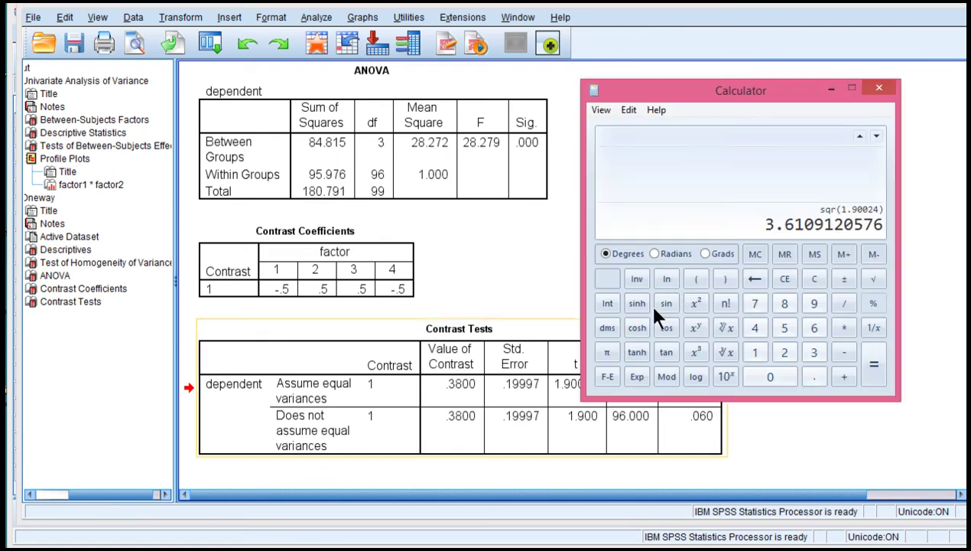
left_click(814, 281)
left_click_drag(733, 97, 696, 42)
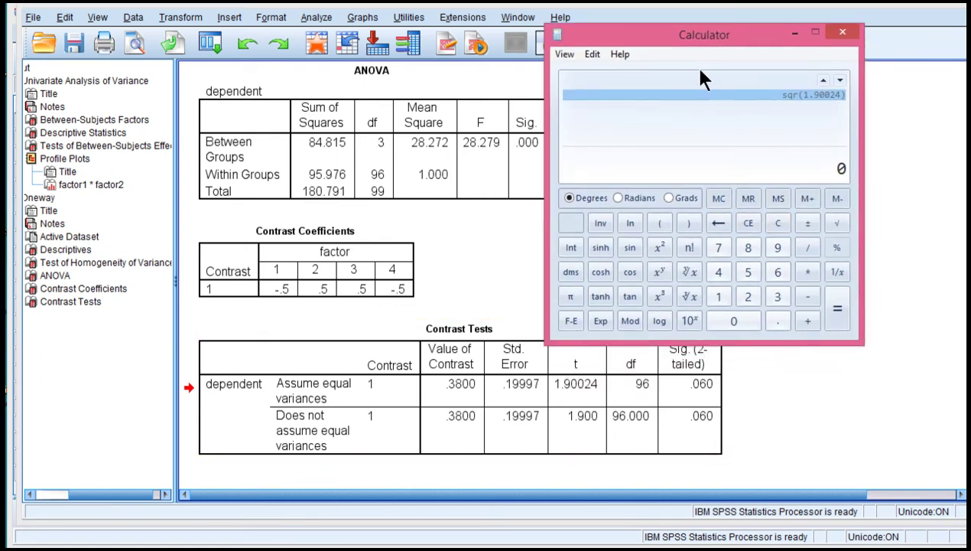
type("0.06 / 2")
key("Return")
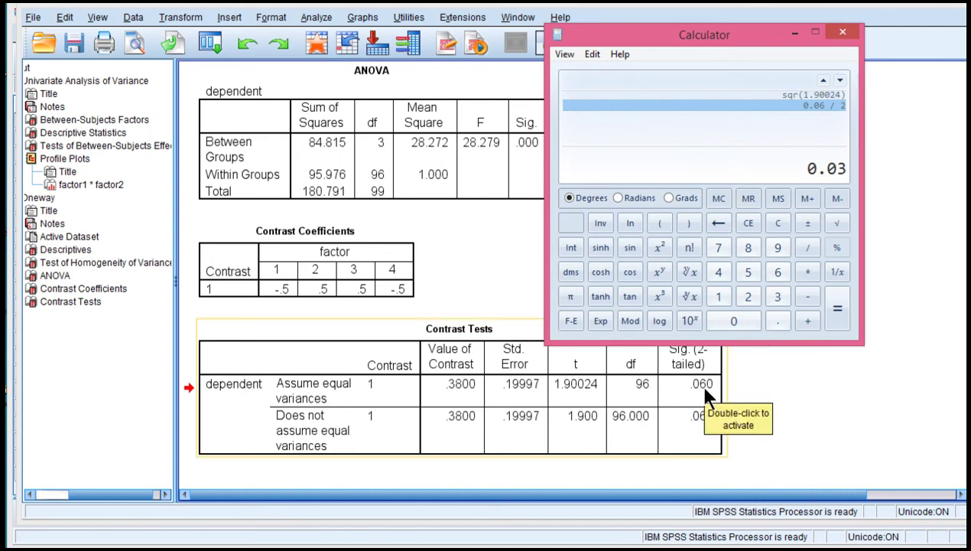
left_click(828, 420)
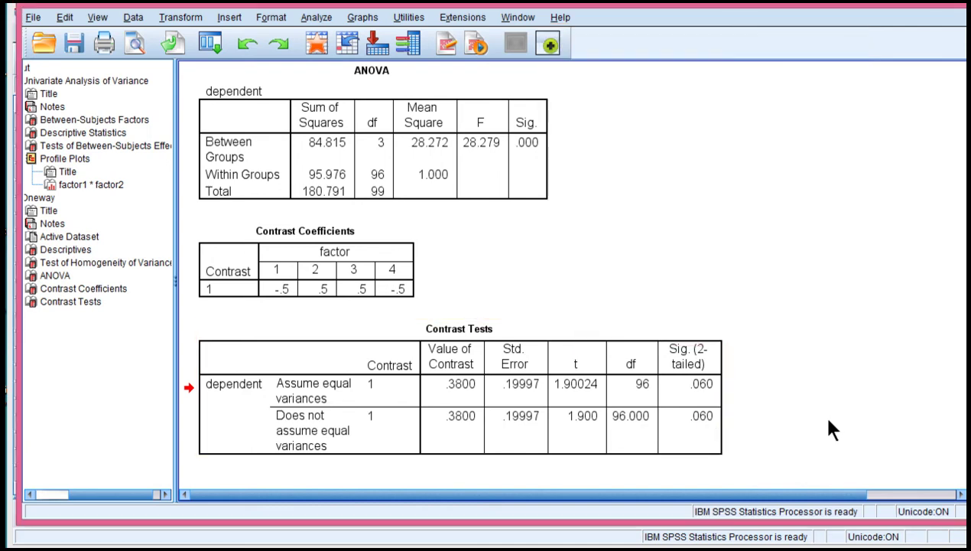
scroll(823, 427, "up", 15)
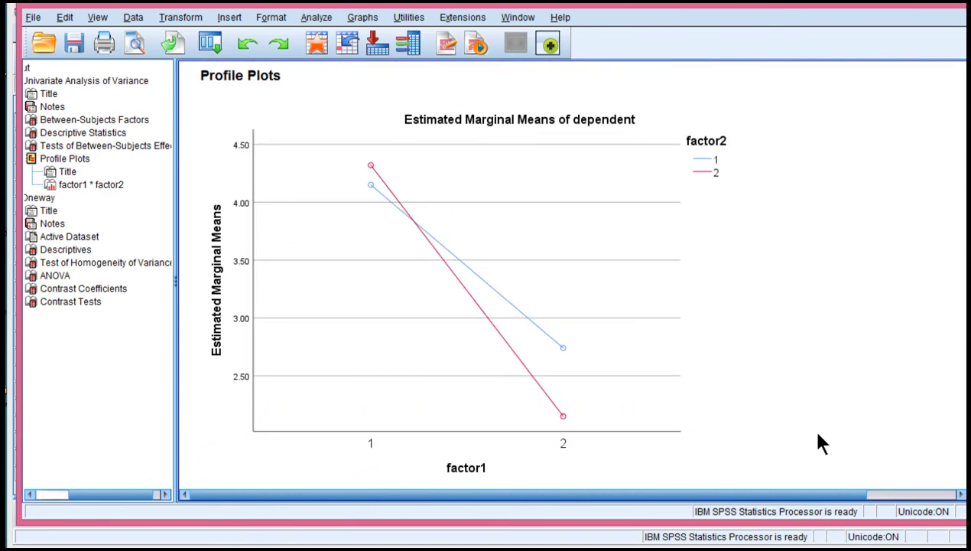
scroll(820, 442, "up", 5)
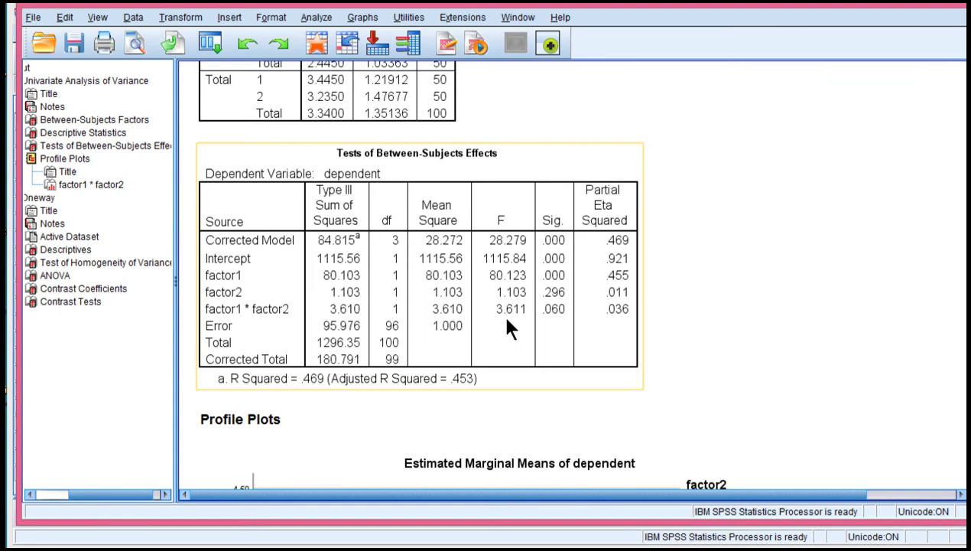
scroll(696, 369, "down", 15)
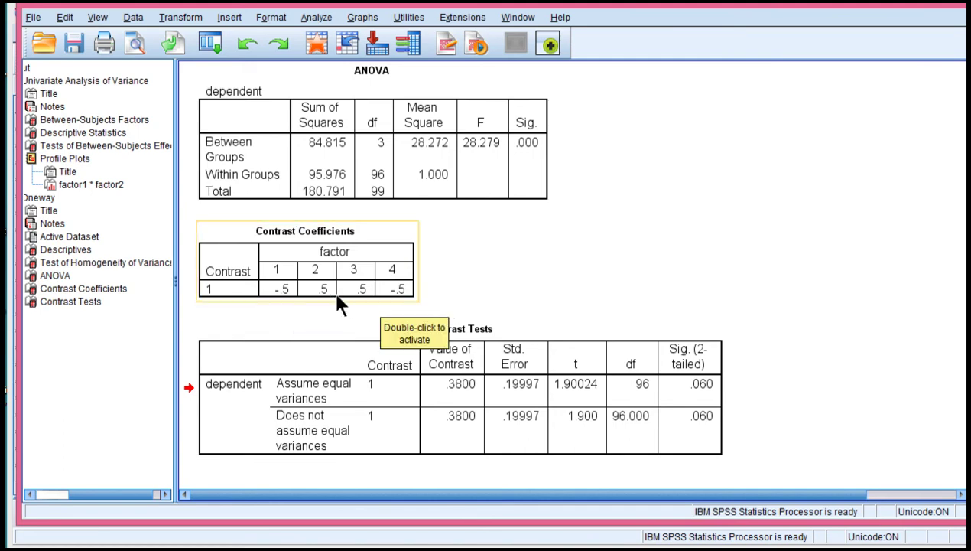
scroll(674, 295, "up", 10)
scroll(683, 310, "up", 3)
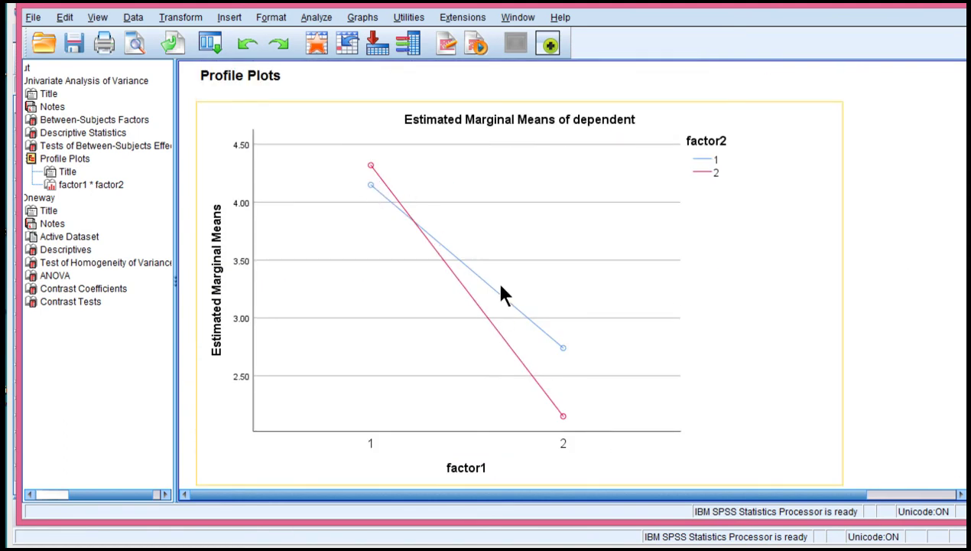
scroll(516, 281, "down", 10)
View the 'one-tailed' search in the Evaluating Theories Efficiently PDF, then return to the SPSS output.
key("alt+Tab")
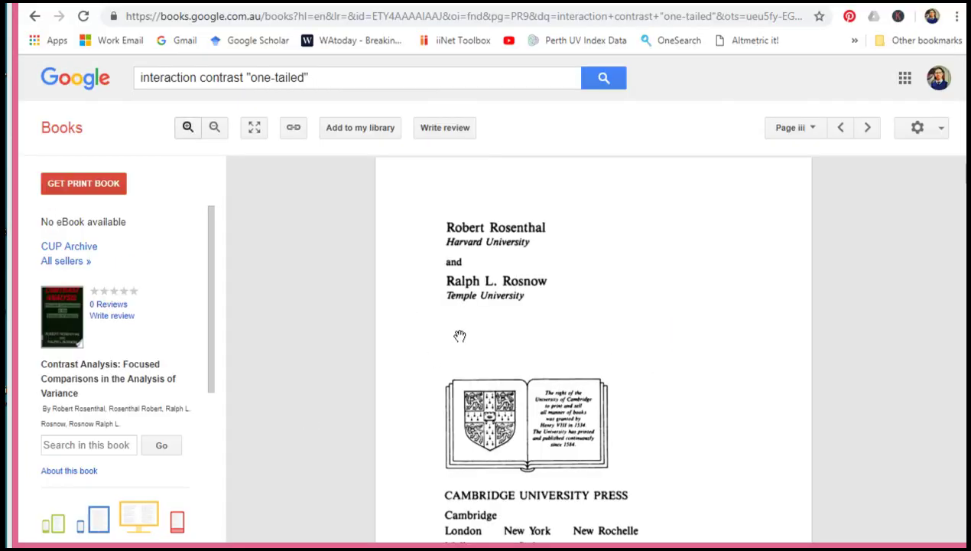
key("ctrl+Tab")
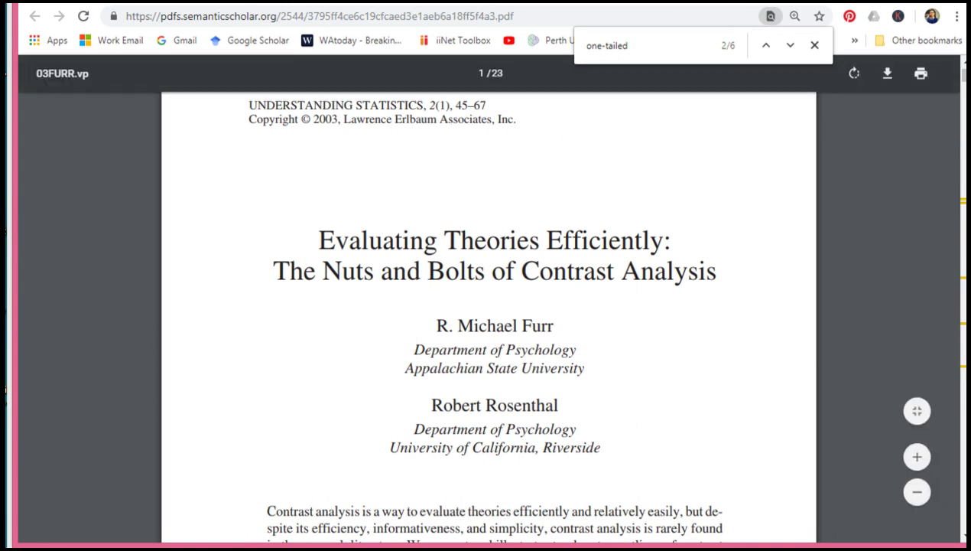
mouse_move(198, 546)
left_click(306, 543)
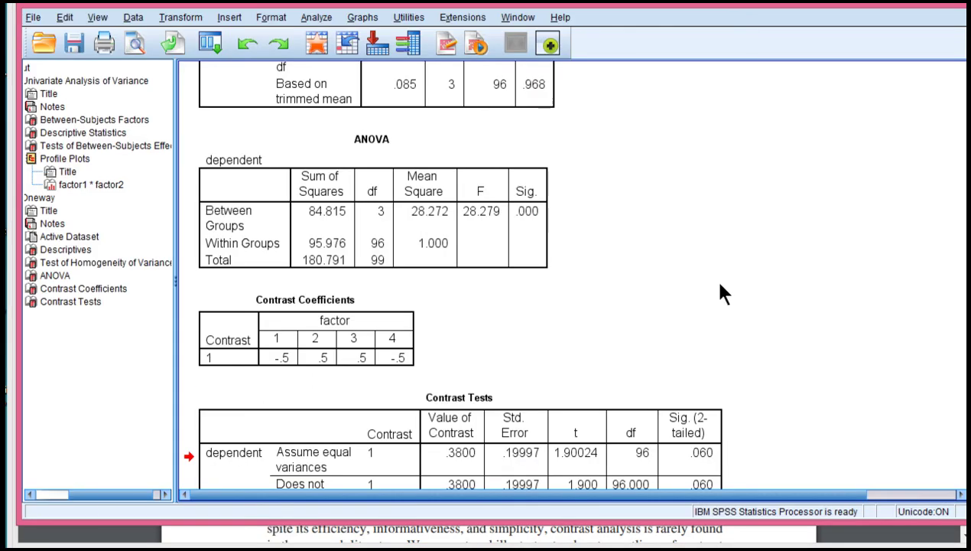
scroll(715, 299, "up", 10)
scroll(722, 307, "down", 10)
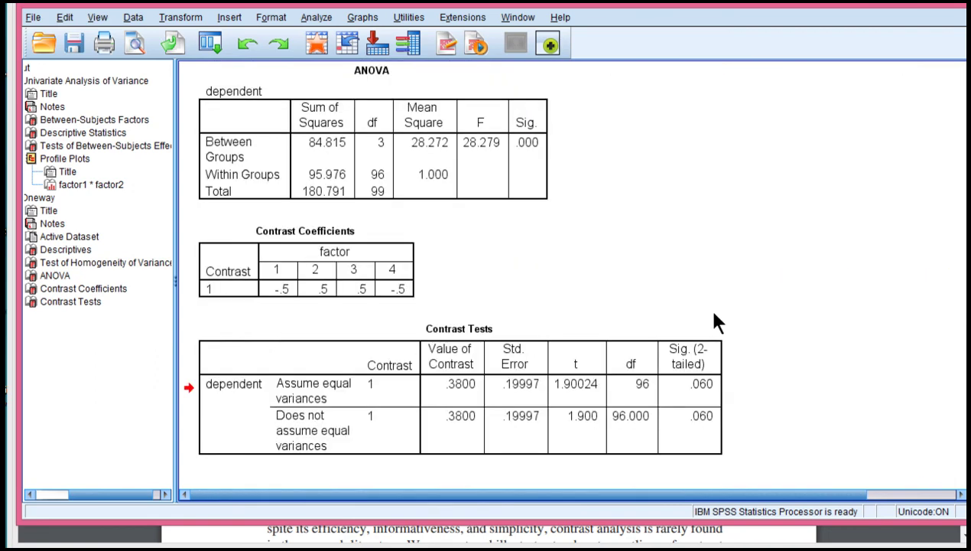
Show the factorial contrast paper's Figure 1 with interaction weights +1, -1/3, -1/3, -1/3.
key("alt+Tab")
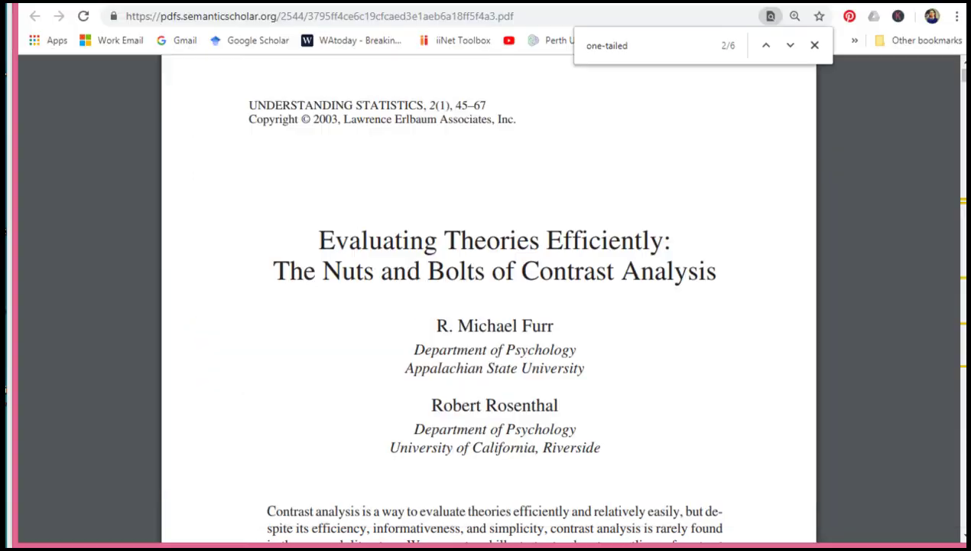
key("ctrl+Tab")
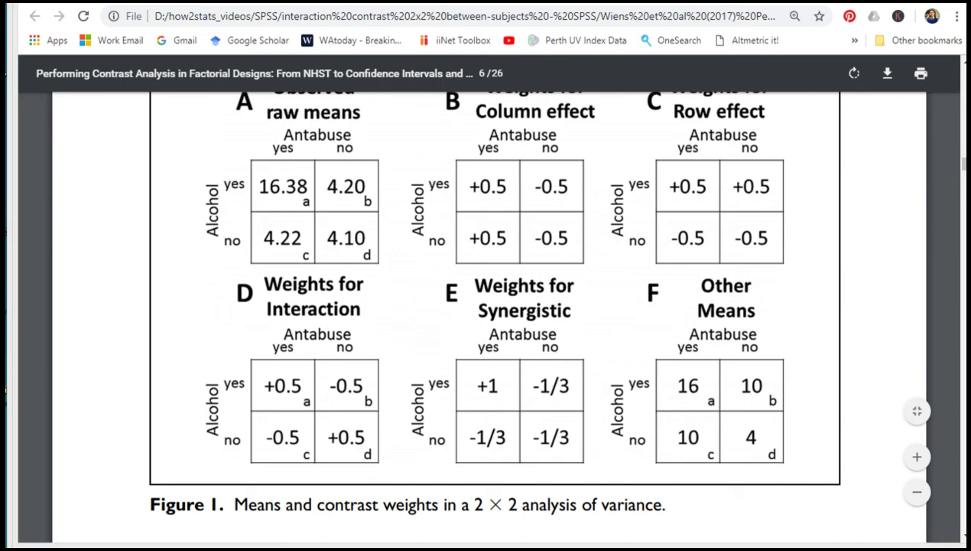
left_click(306, 543)
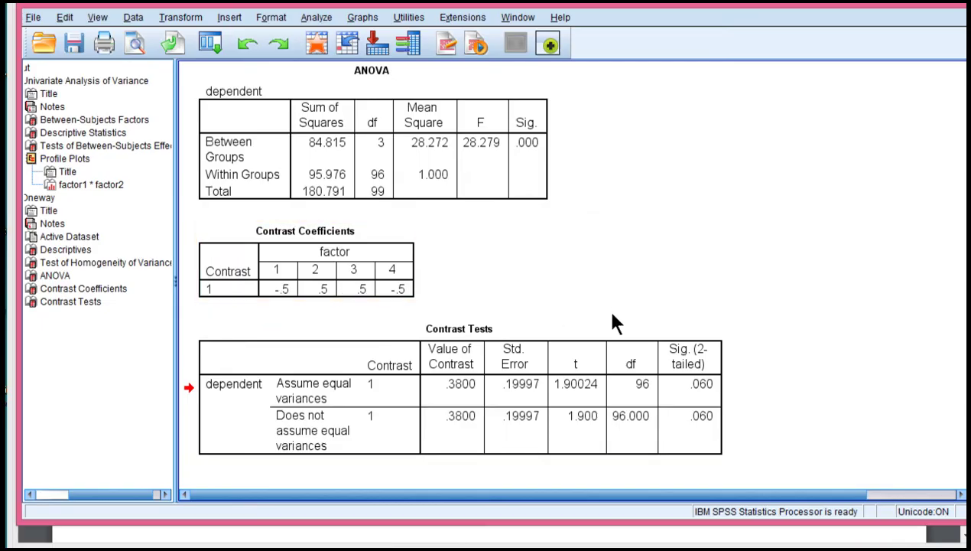
scroll(608, 315, "up", 10)
scroll(462, 289, "down", 10)
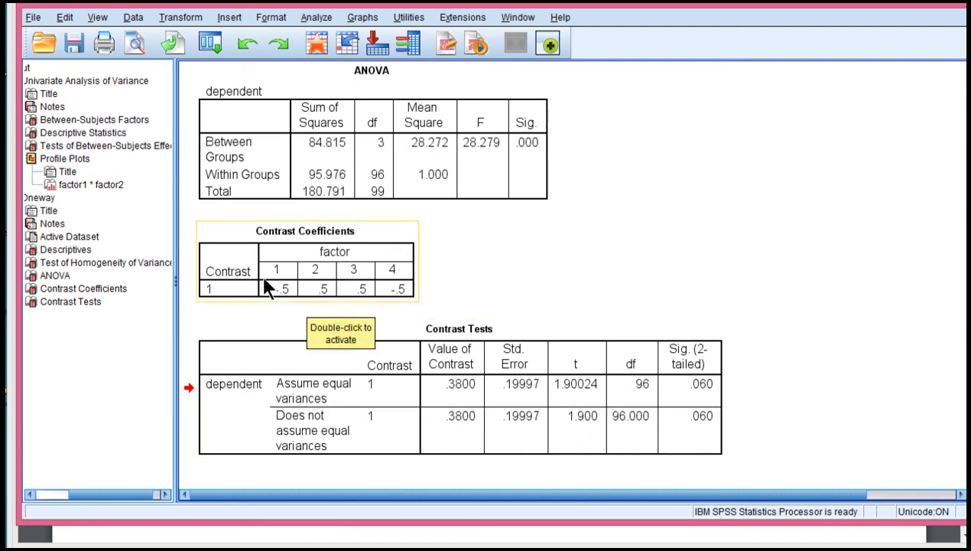
scroll(396, 295, "up", 15)
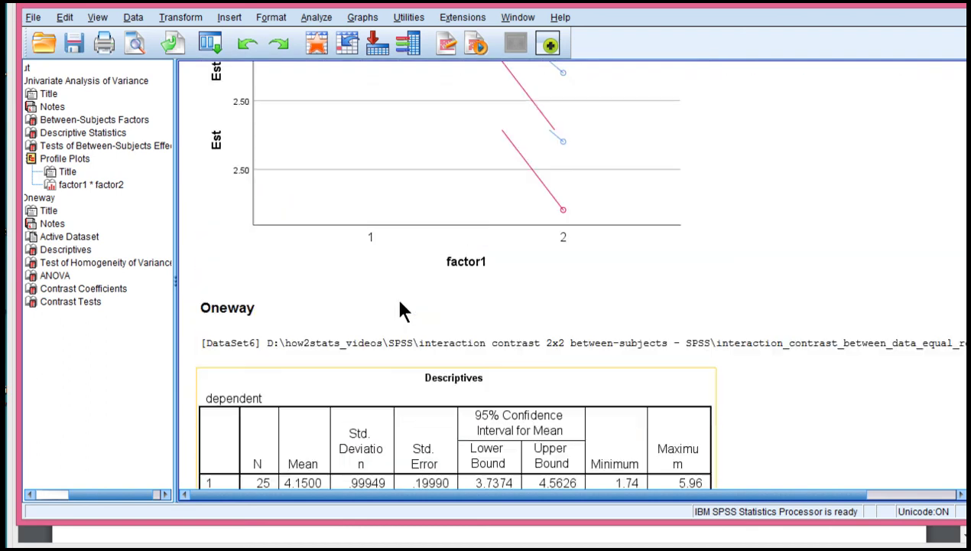
scroll(538, 345, "down", 15)
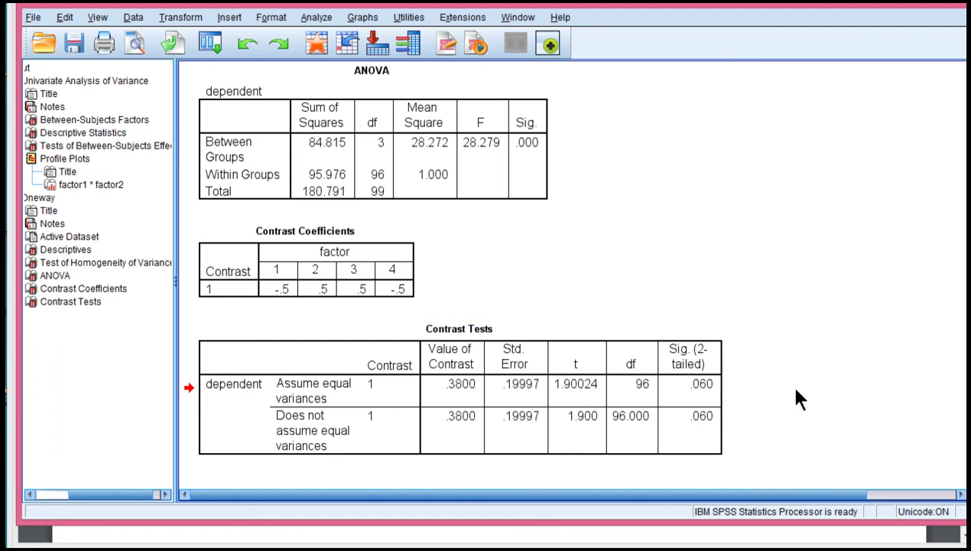
scroll(795, 398, "up", 10)
scroll(795, 398, "down", 10)
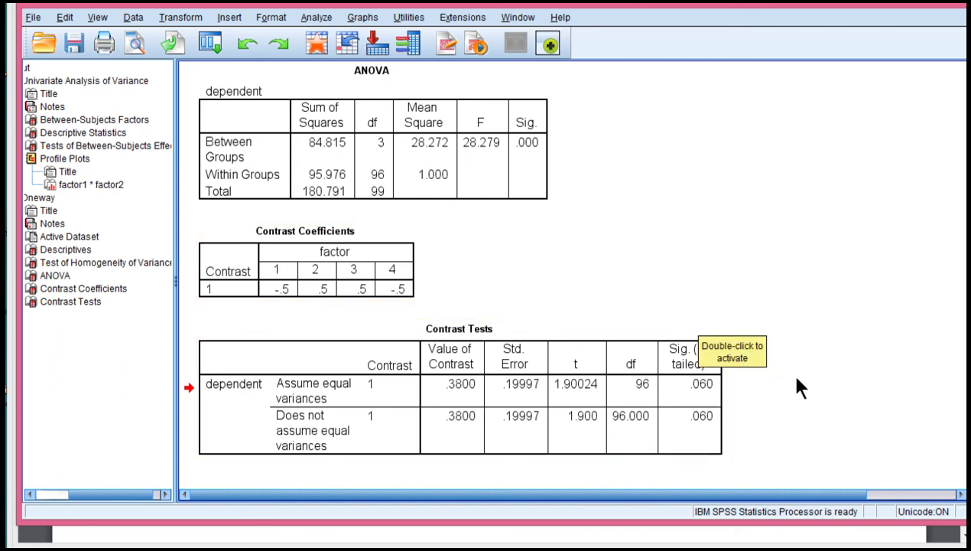
scroll(813, 418, "up", 15)
scroll(559, 353, "down", 2)
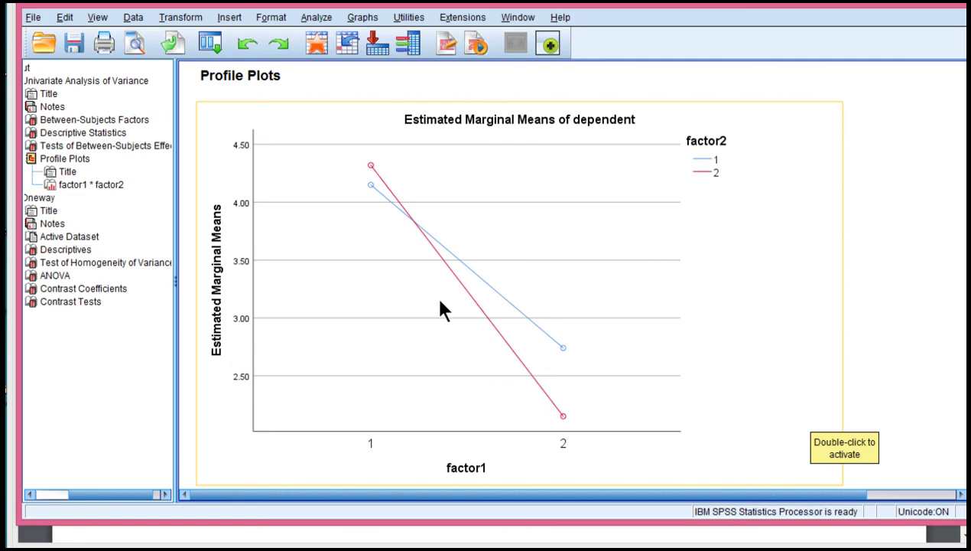
scroll(566, 322, "down", 13)
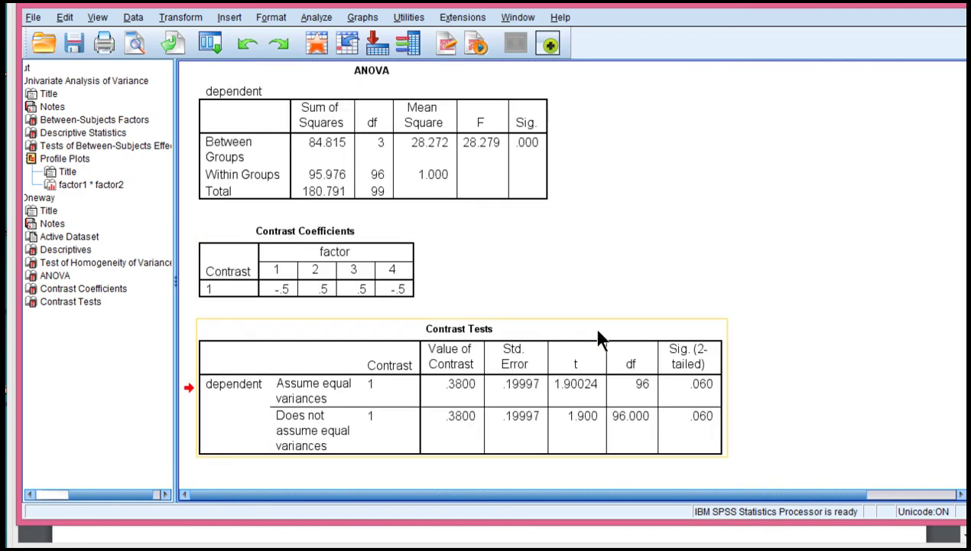